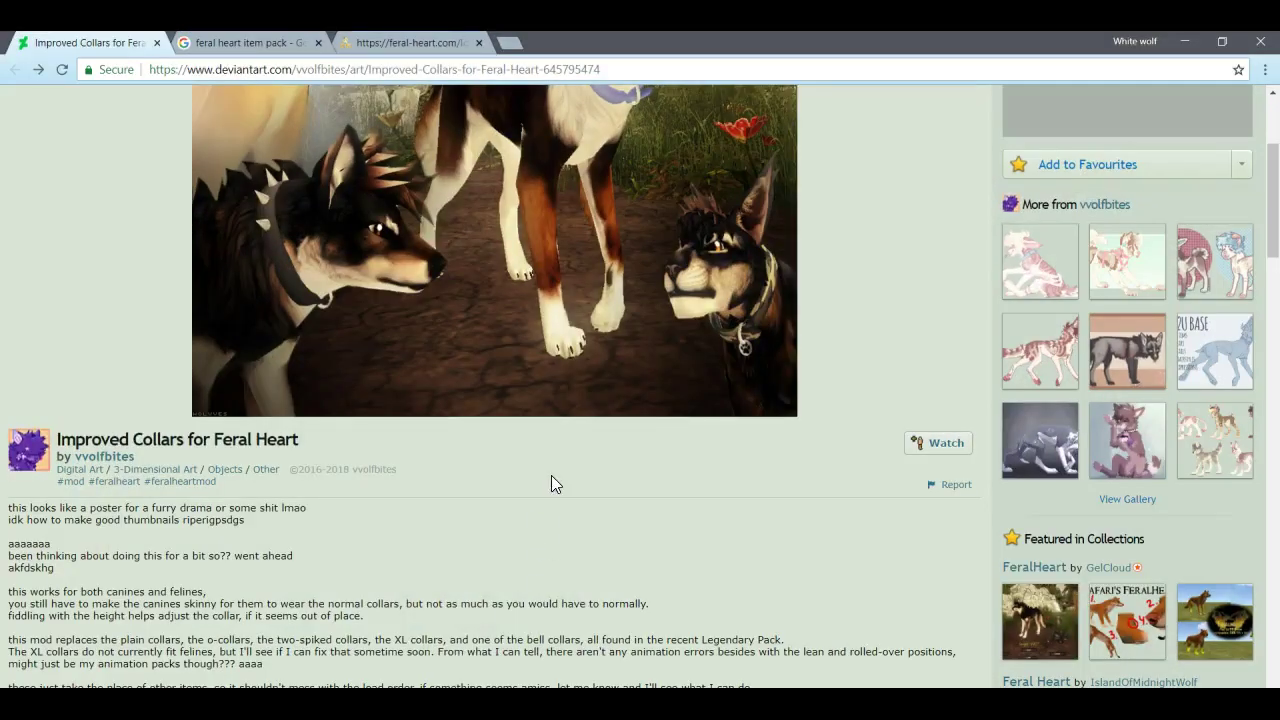
{"action": "scroll", "coordinate": [551, 475], "scroll_direction": "down", "scroll_amount": 2}
{"action": "scroll", "coordinate": [551, 475], "scroll_direction": "up", "scroll_amount": 4}
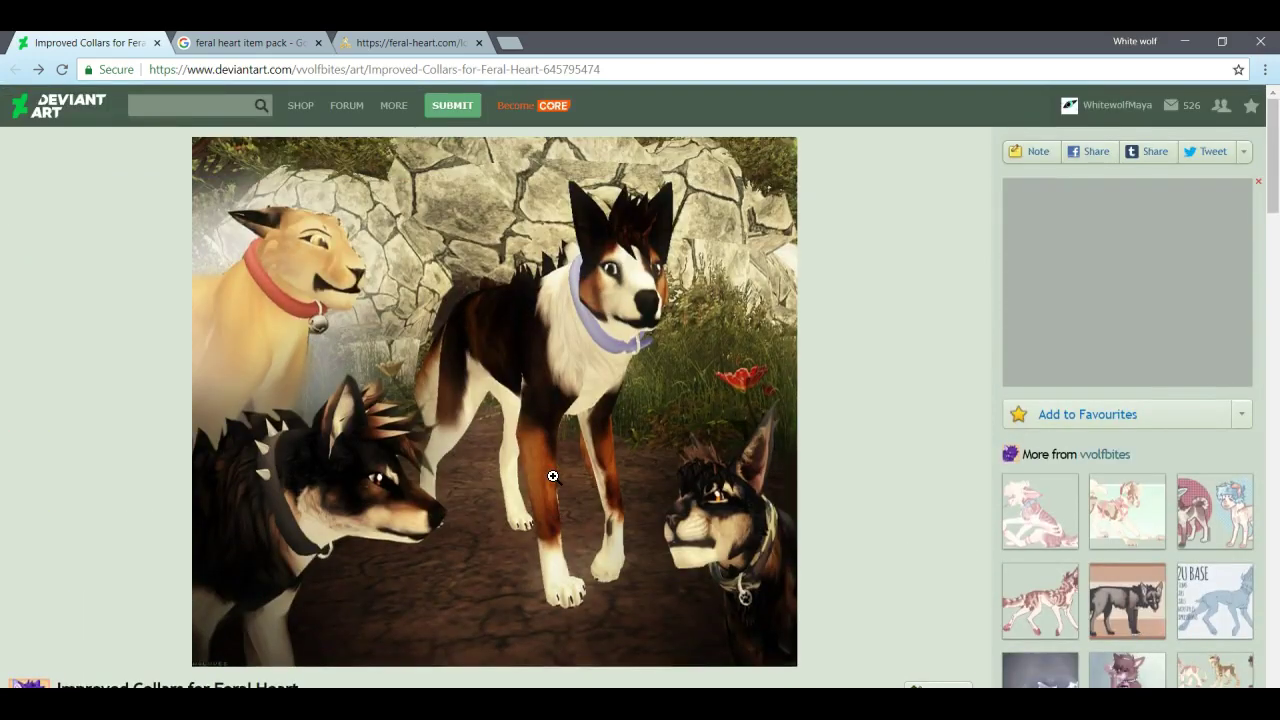
{"action": "scroll", "coordinate": [553, 476], "scroll_direction": "down", "scroll_amount": 3}
{"action": "scroll", "coordinate": [553, 476], "scroll_direction": "down", "scroll_amount": 5}
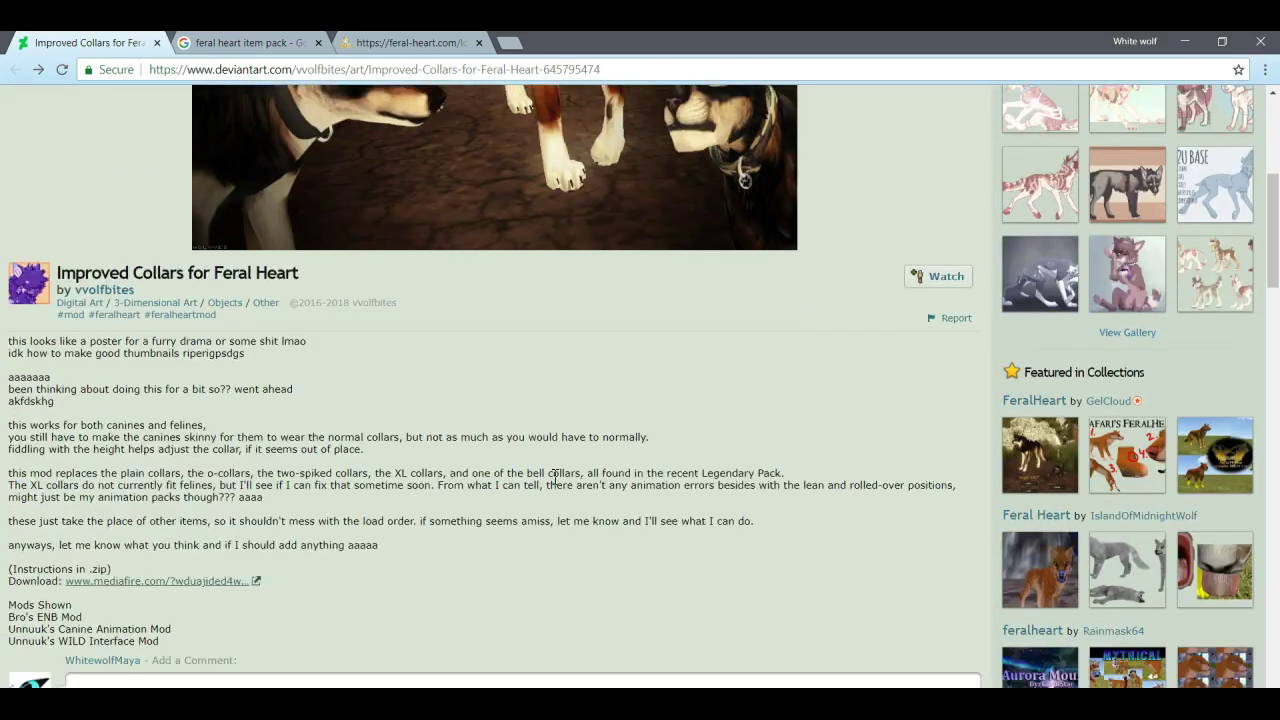
{"action": "scroll", "coordinate": [553, 476], "scroll_direction": "up", "scroll_amount": 2}
{"action": "scroll", "coordinate": [305, 487], "scroll_direction": "up", "scroll_amount": 5}
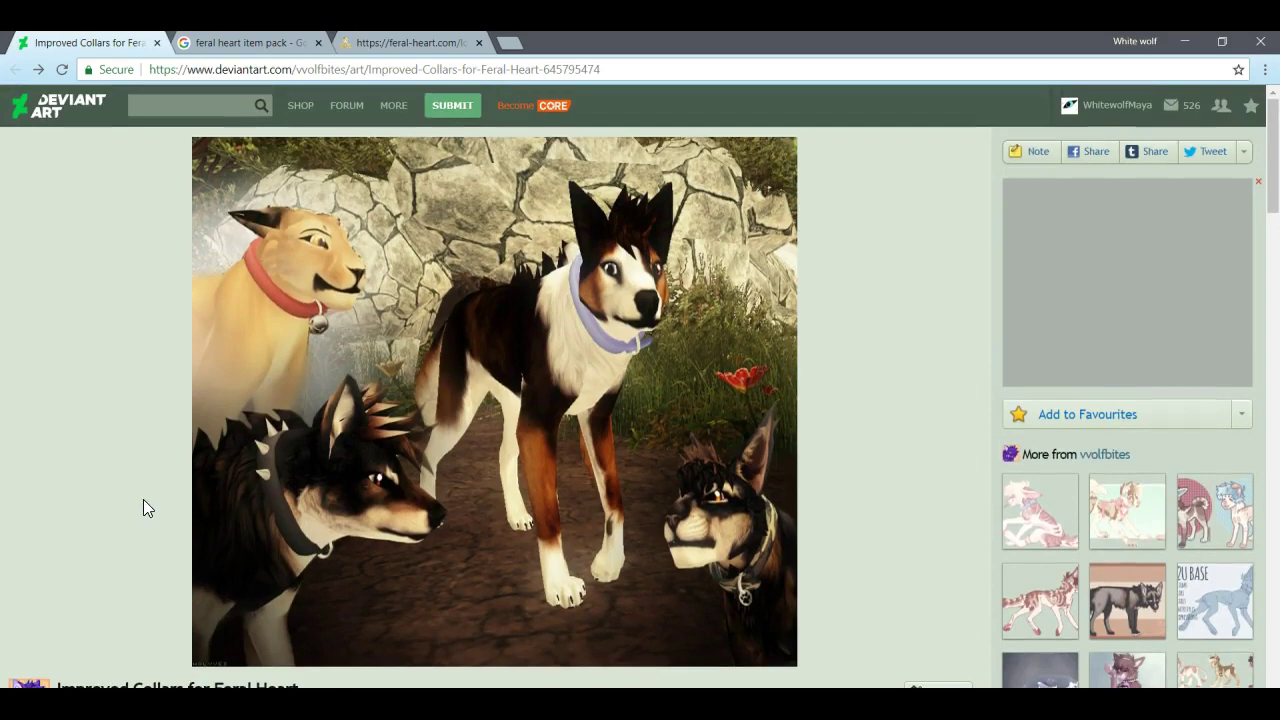
{"action": "scroll", "coordinate": [143, 499], "scroll_direction": "down", "scroll_amount": 2}
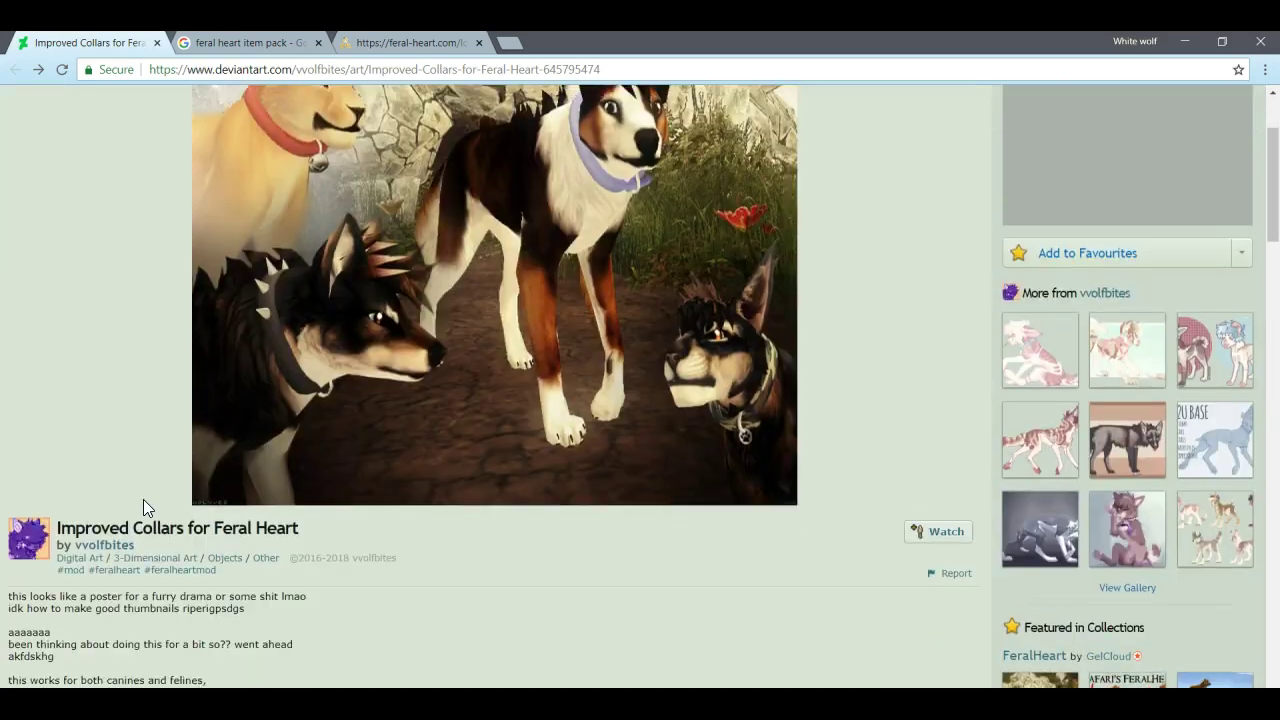
{"action": "scroll", "coordinate": [143, 499], "scroll_direction": "down", "scroll_amount": 2}
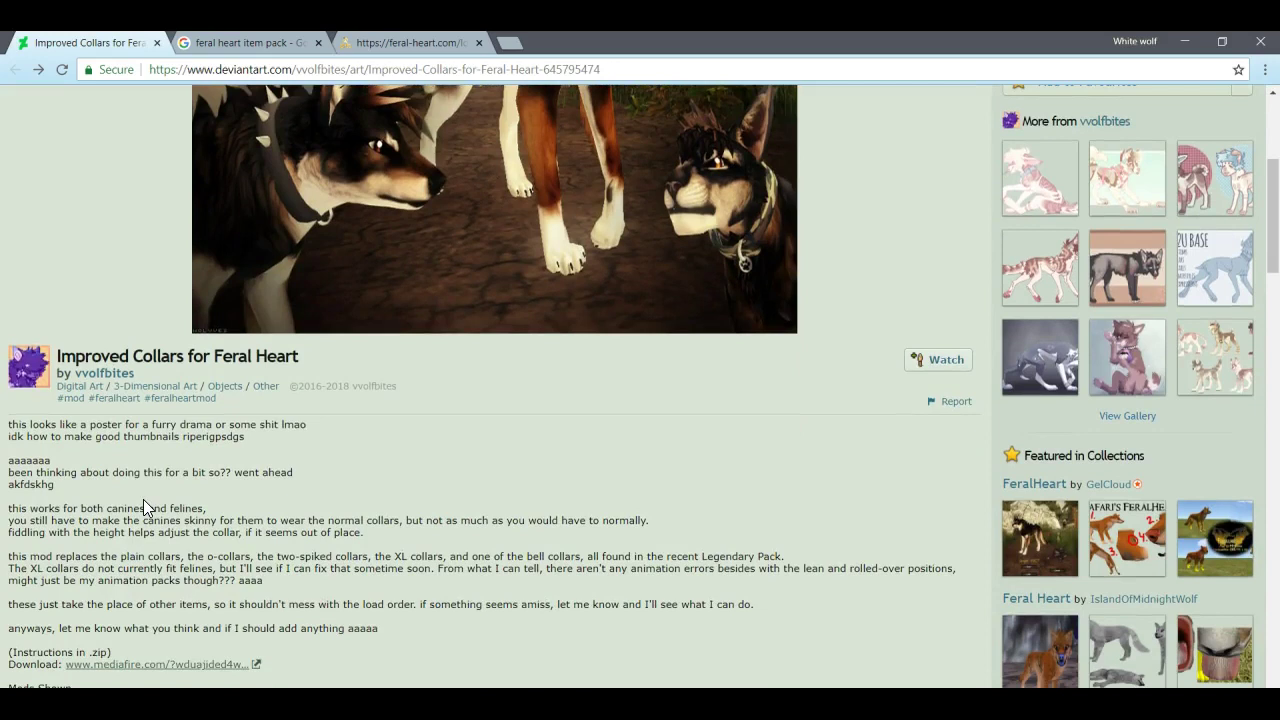
{"action": "scroll", "coordinate": [143, 499], "scroll_direction": "down", "scroll_amount": 1}
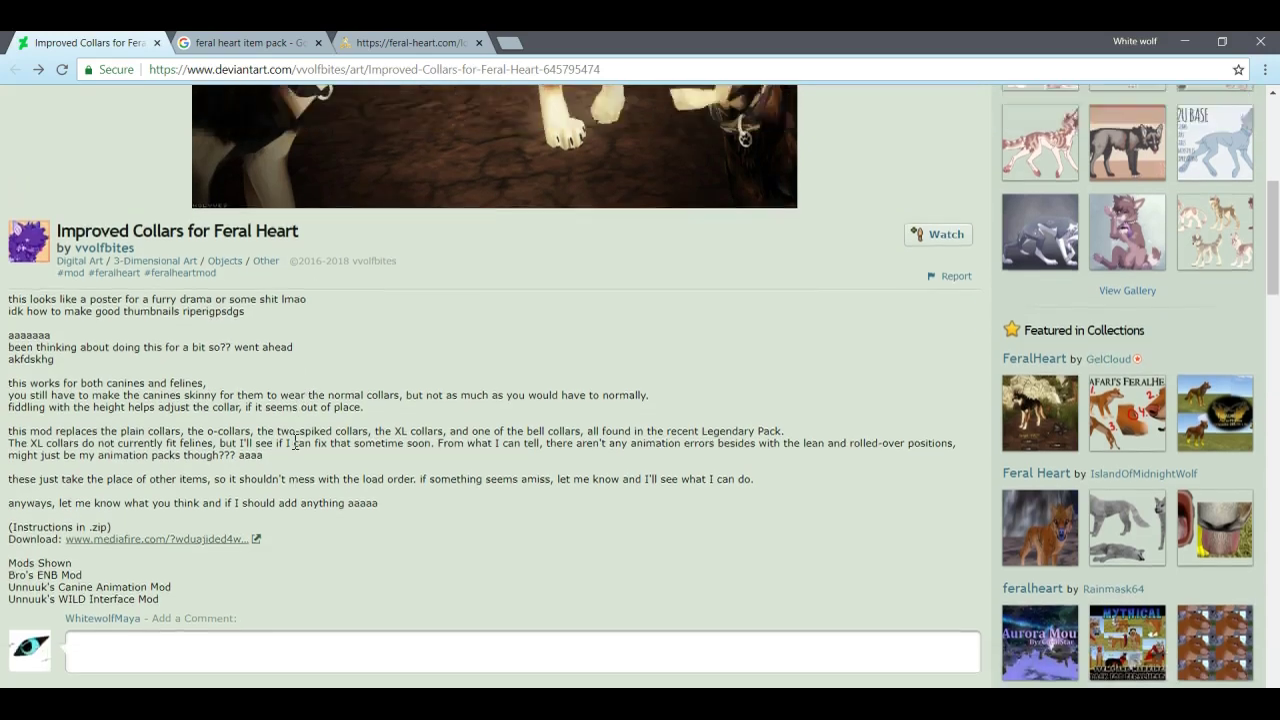
{"action": "scroll", "coordinate": [297, 443], "scroll_direction": "up", "scroll_amount": 2}
{"action": "scroll", "coordinate": [495, 510], "scroll_direction": "down", "scroll_amount": 1}
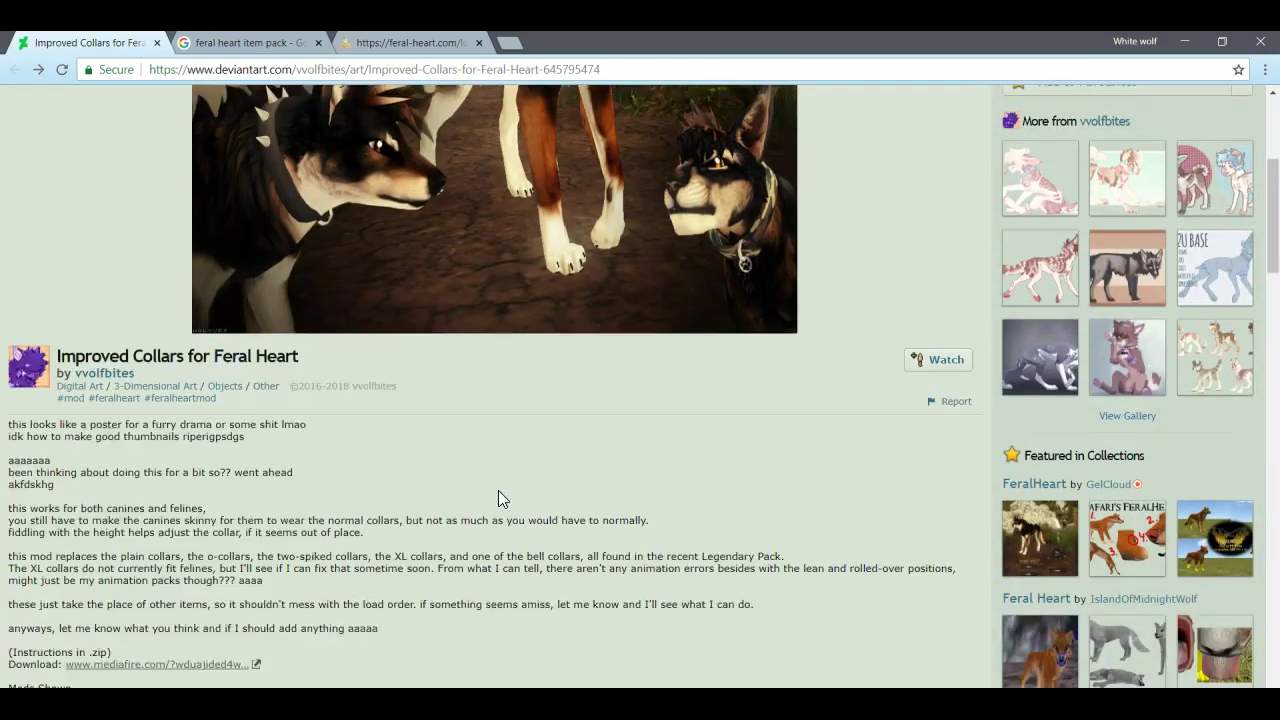
{"action": "scroll", "coordinate": [495, 516], "scroll_direction": "up", "scroll_amount": 2}
{"action": "scroll", "coordinate": [495, 516], "scroll_direction": "up", "scroll_amount": 2}
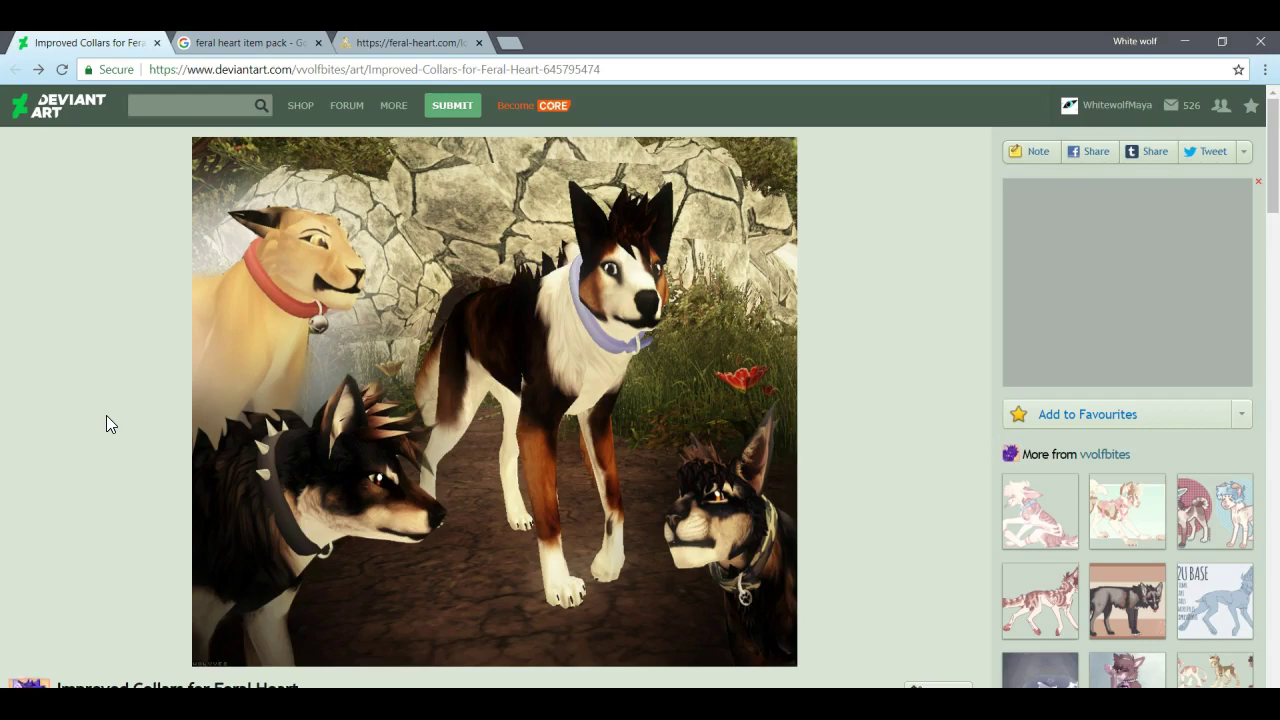
{"action": "scroll", "coordinate": [106, 424], "scroll_direction": "down", "scroll_amount": 1}
{"action": "scroll", "coordinate": [106, 420], "scroll_direction": "down", "scroll_amount": 2}
{"action": "scroll", "coordinate": [106, 420], "scroll_direction": "up", "scroll_amount": 2}
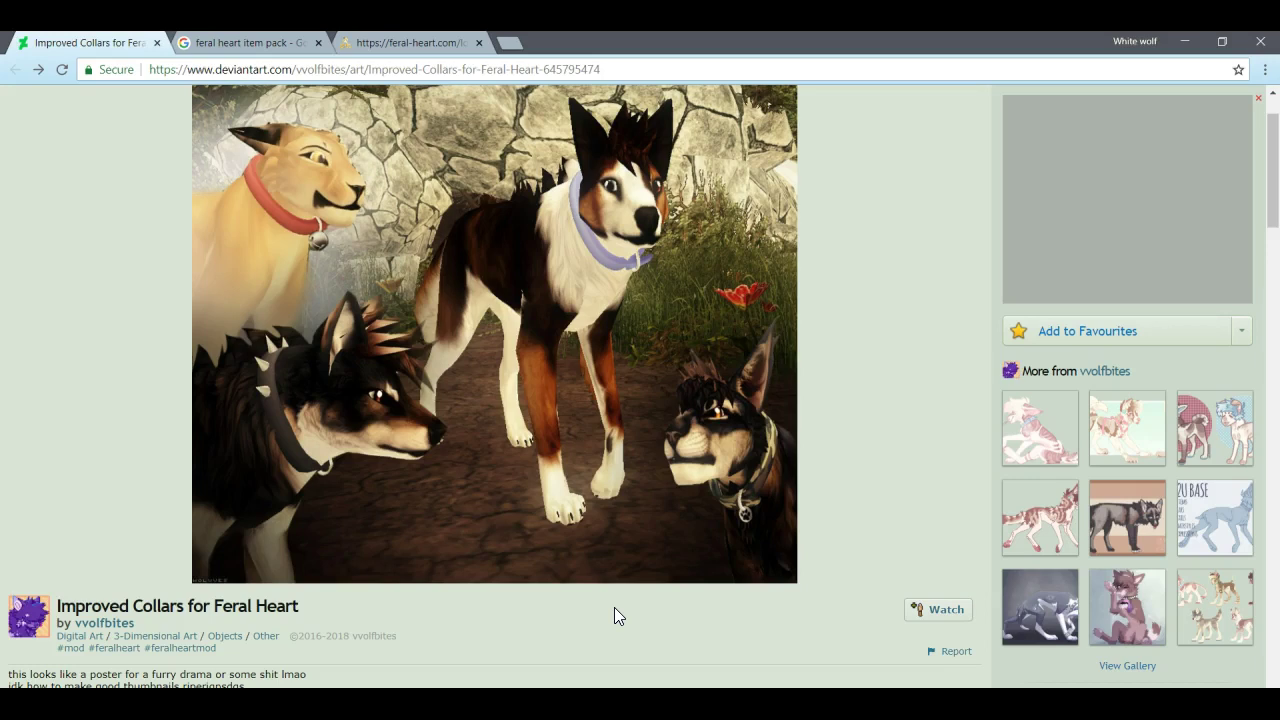
{"action": "scroll", "coordinate": [600, 625], "scroll_direction": "down", "scroll_amount": 3}
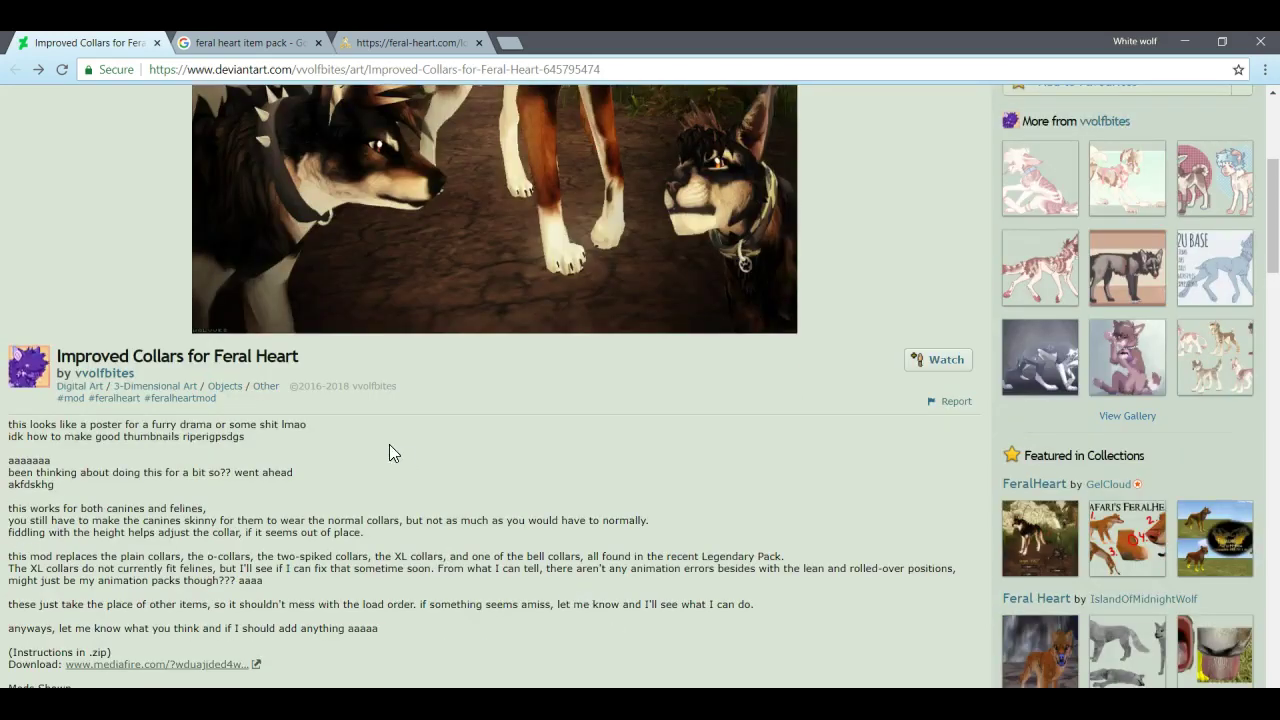
{"action": "scroll", "coordinate": [389, 444], "scroll_direction": "down", "scroll_amount": 2}
{"action": "scroll", "coordinate": [363, 453], "scroll_direction": "down", "scroll_amount": 1}
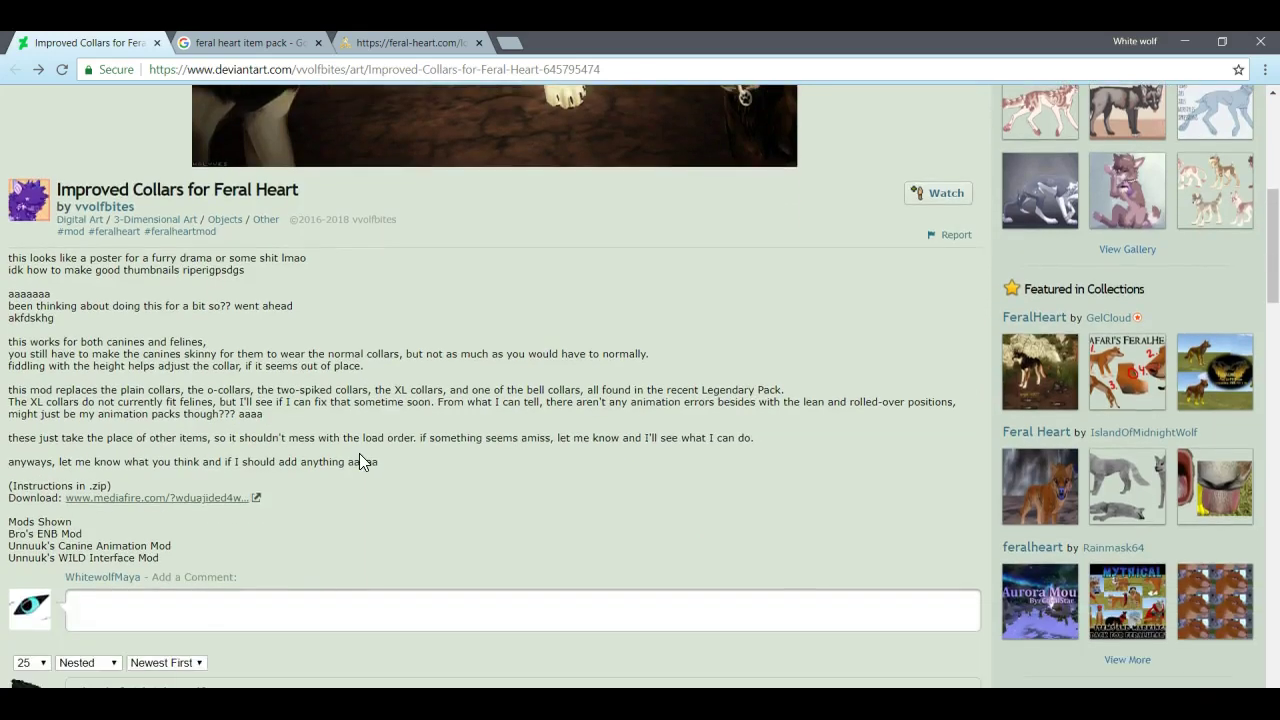
{"action": "scroll", "coordinate": [359, 458], "scroll_direction": "up", "scroll_amount": 3}
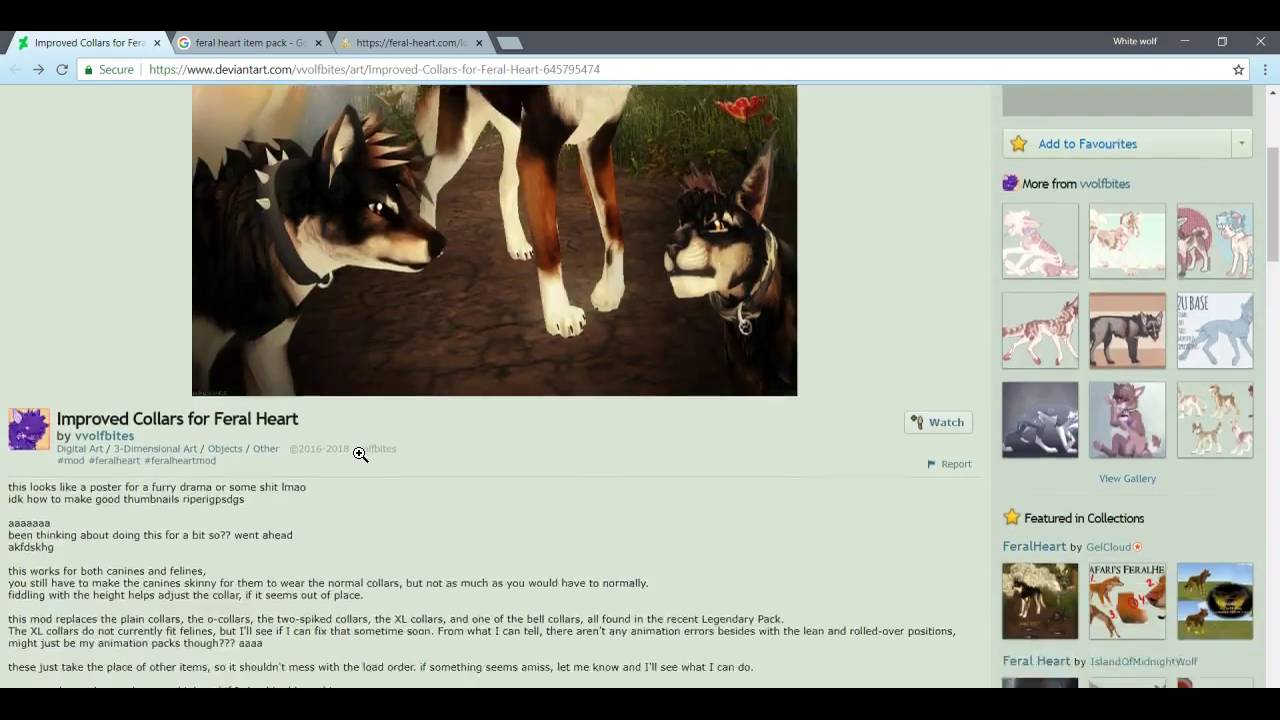
{"action": "scroll", "coordinate": [362, 459], "scroll_direction": "down", "scroll_amount": 3}
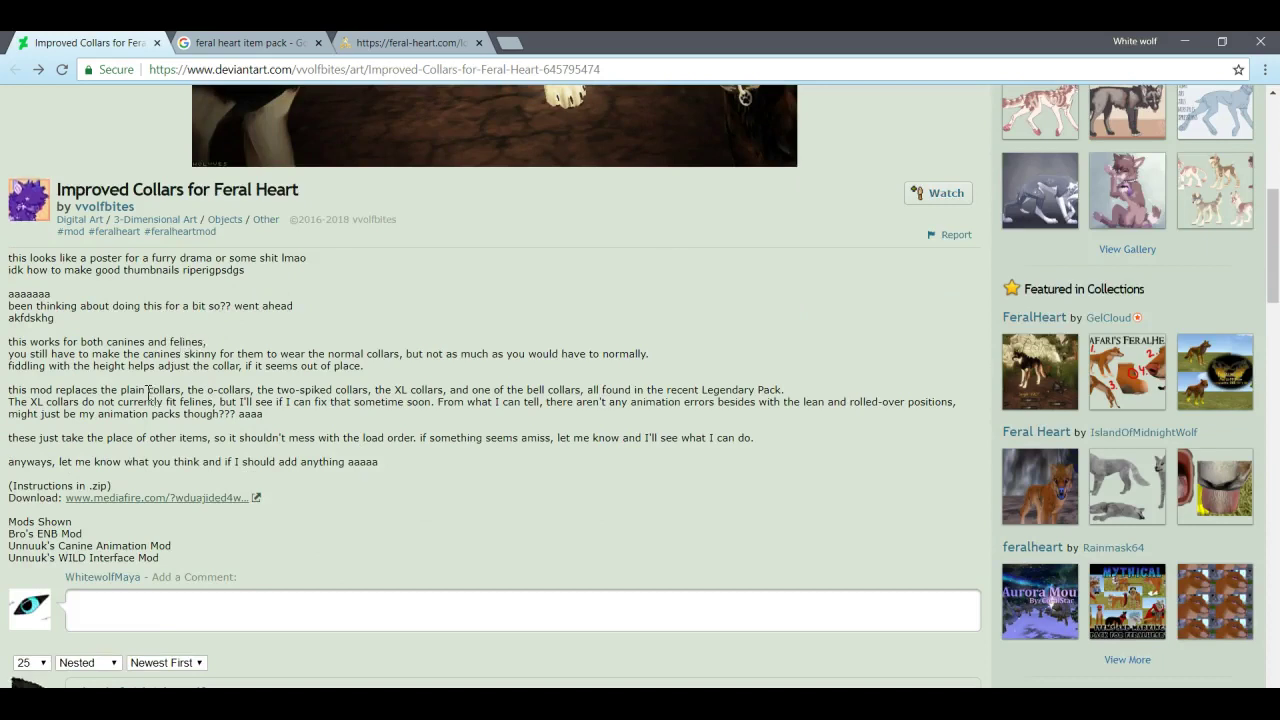
{"action": "left_click_drag", "start_coordinate": [121, 401], "coordinate": [253, 401]}
{"action": "left_click_drag", "start_coordinate": [16, 487], "coordinate": [280, 503]}
{"action": "left_click", "coordinate": [279, 502]}
{"action": "scroll", "coordinate": [433, 400], "scroll_direction": "up", "scroll_amount": 2}
{"action": "scroll", "coordinate": [433, 402], "scroll_direction": "up", "scroll_amount": 2}
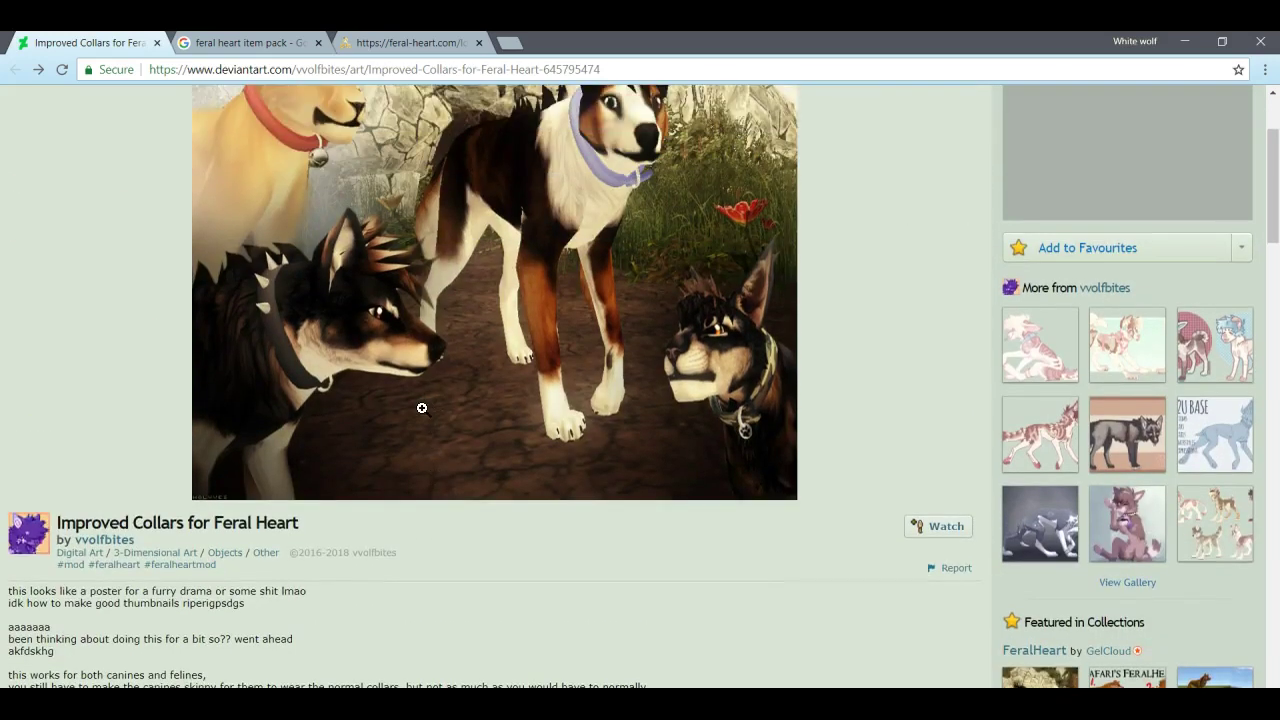
{"action": "scroll", "coordinate": [1162, 440], "scroll_direction": "up", "scroll_amount": 2}
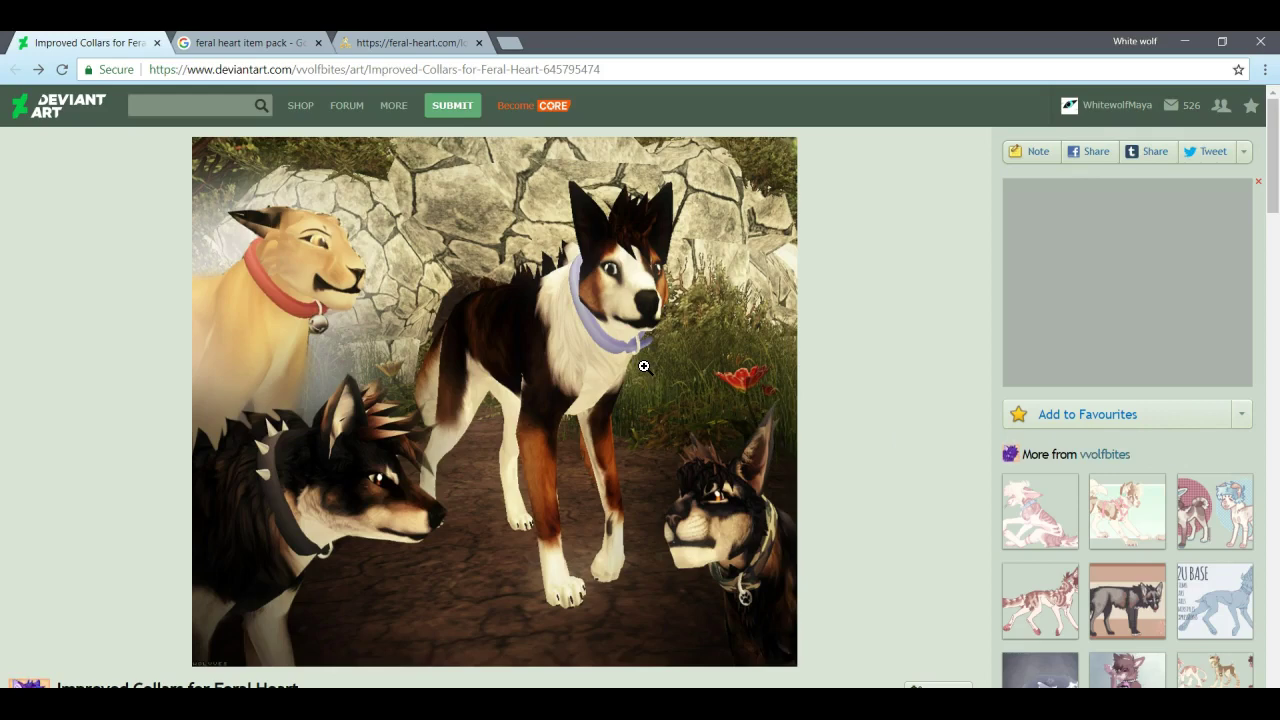
{"action": "scroll", "coordinate": [644, 366], "scroll_direction": "down", "scroll_amount": 7}
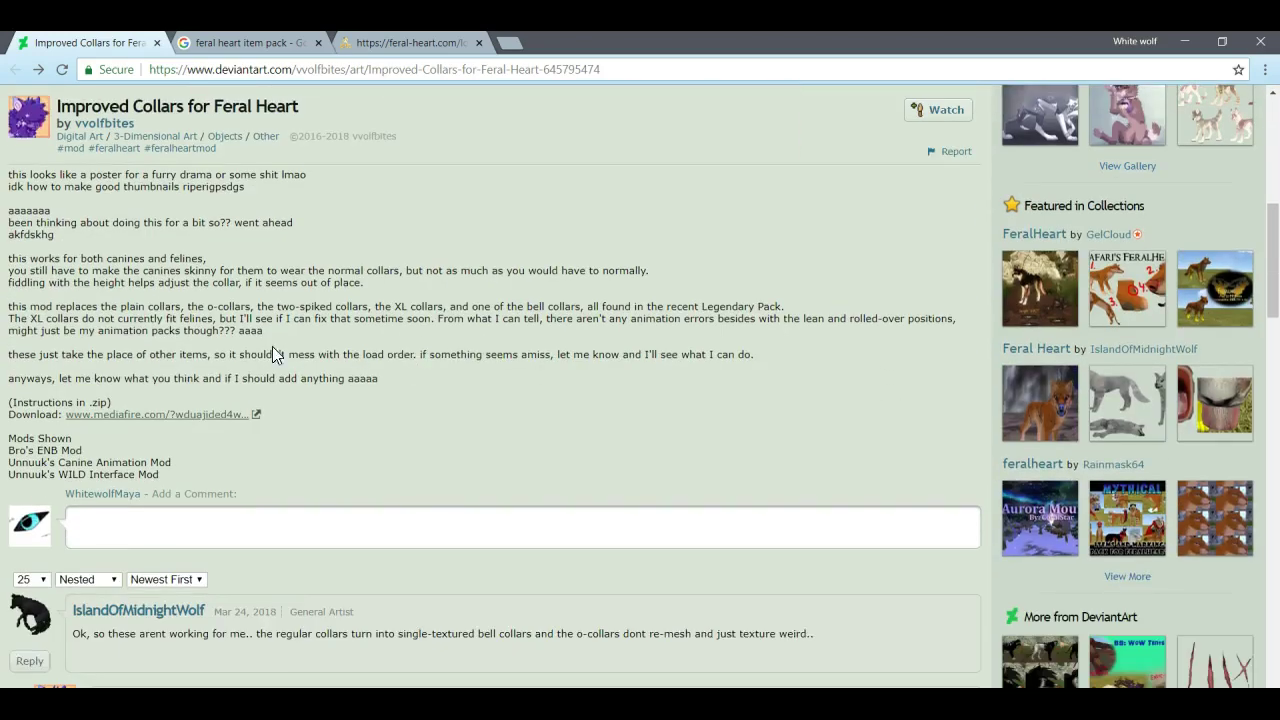
Download the collars and Legendary Items Pack v4.3 zips from MediaFire, then open the pack's install instructions.
{"action": "left_click", "coordinate": [198, 413]}
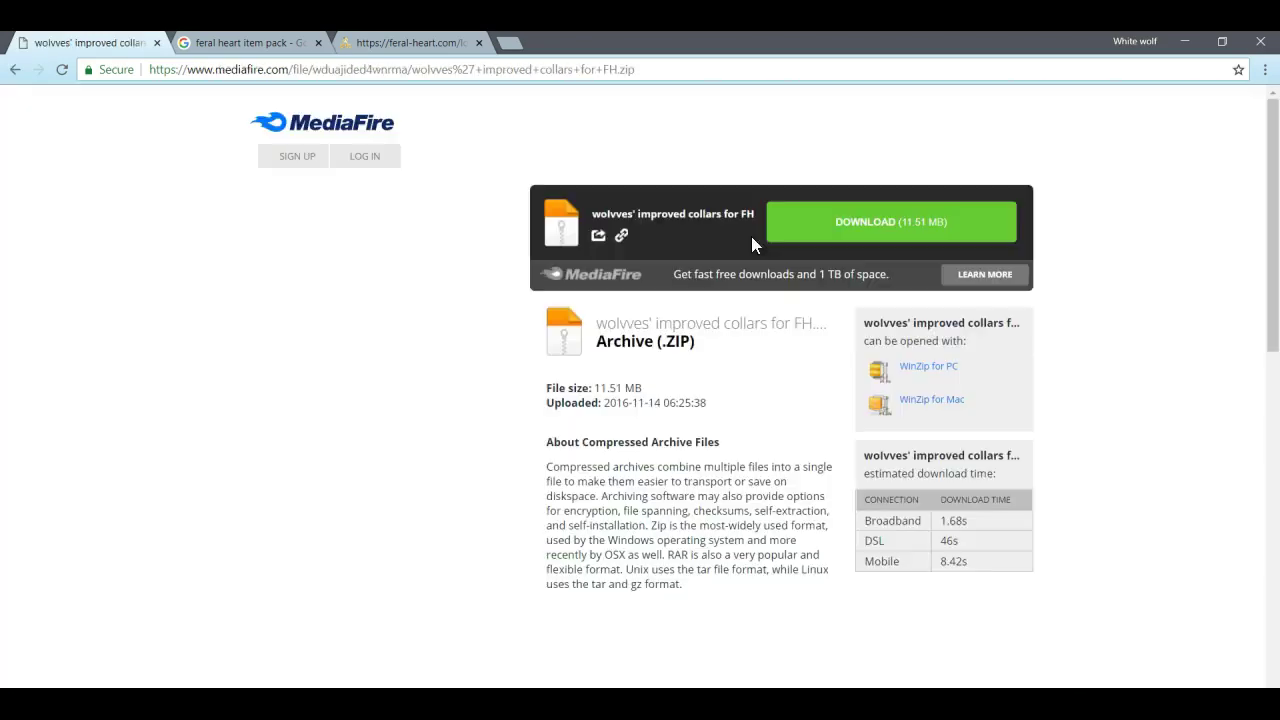
{"action": "left_click", "coordinate": [827, 226]}
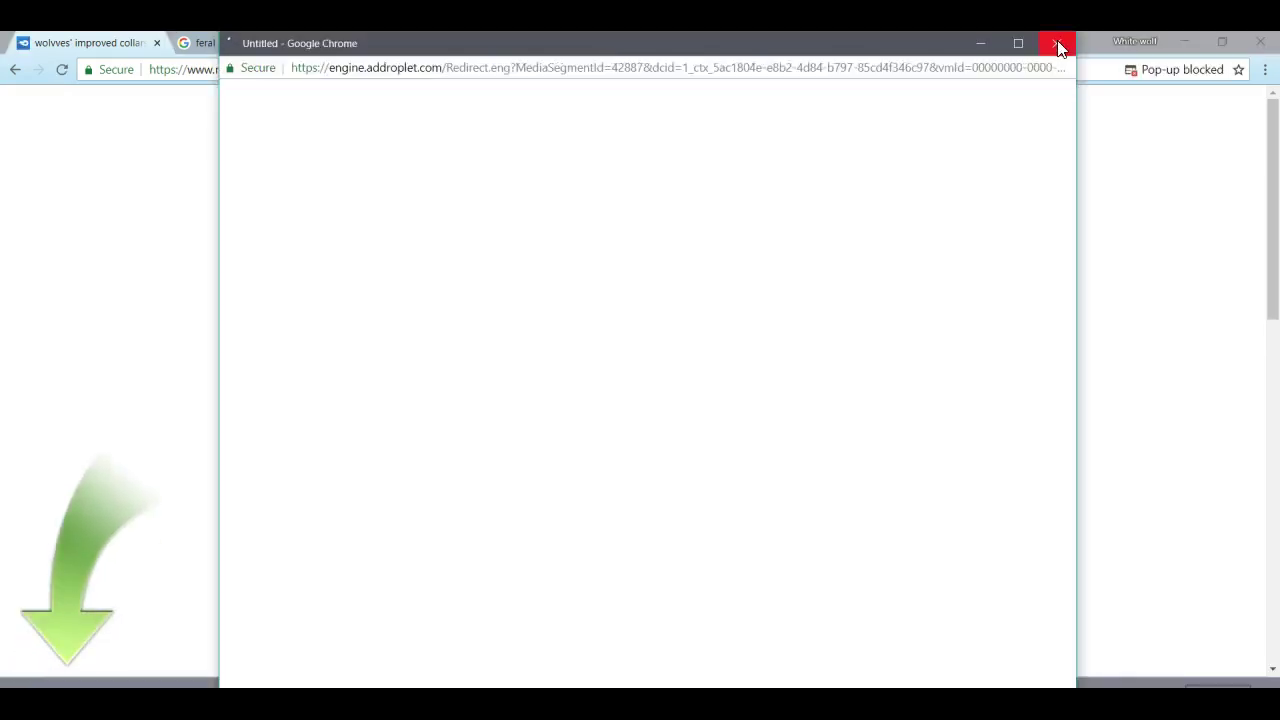
{"action": "left_click", "coordinate": [1055, 45]}
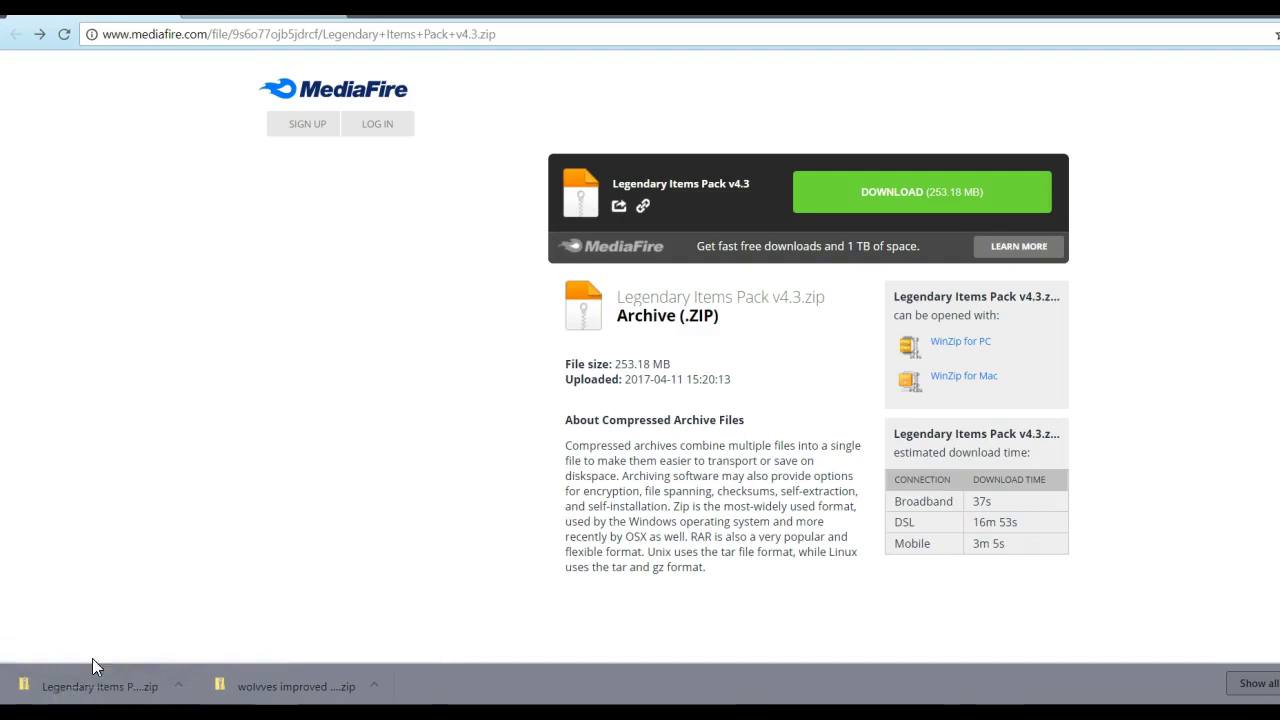
{"action": "left_click", "coordinate": [135, 693]}
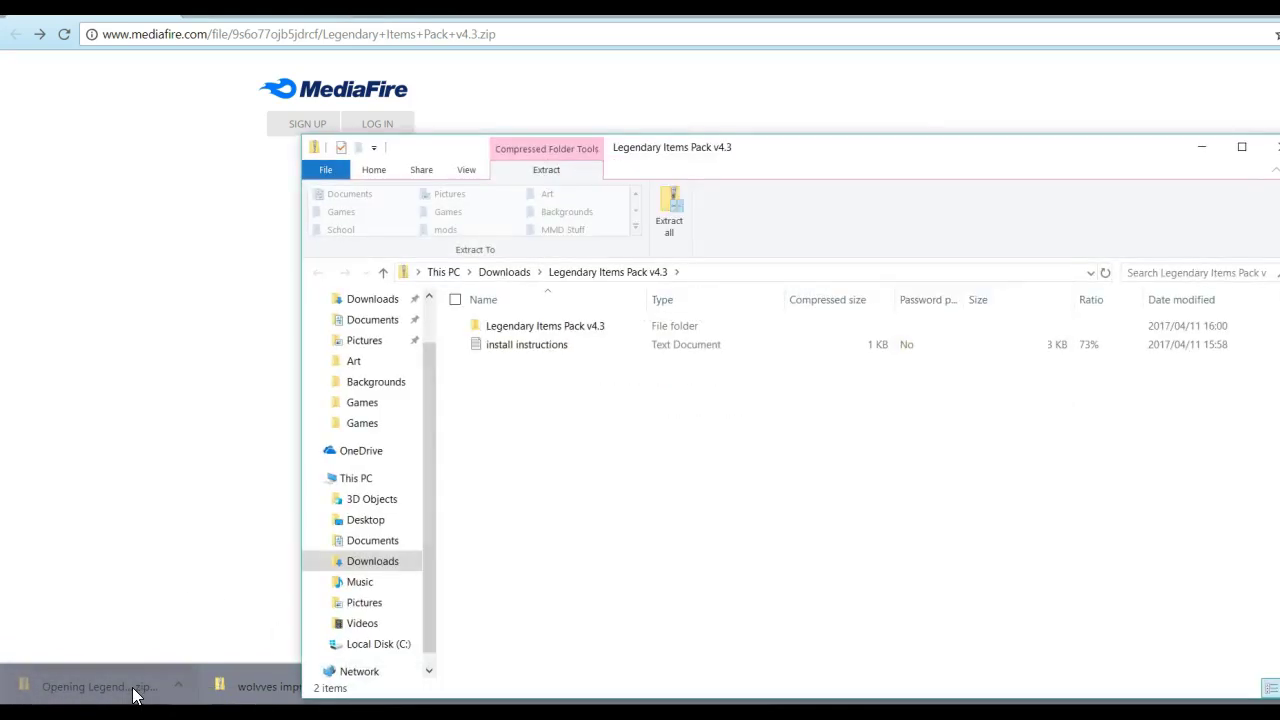
{"action": "double_click", "coordinate": [614, 354]}
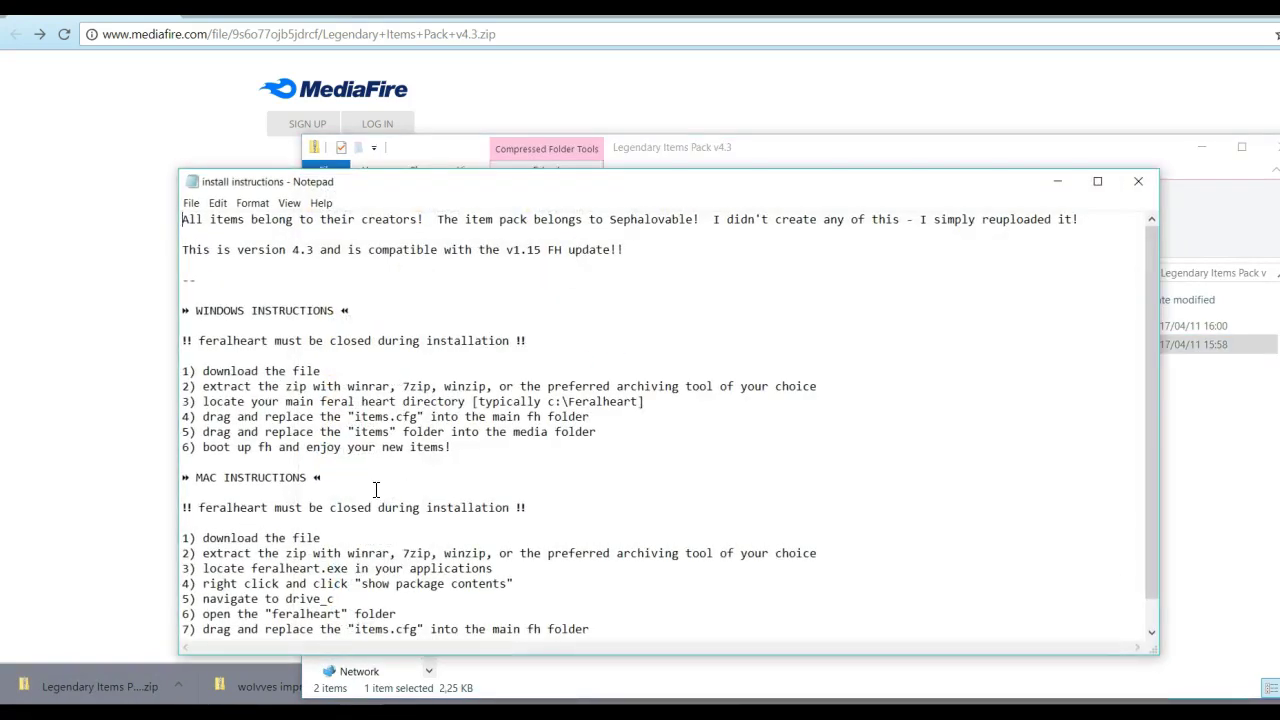
Delete the Mac instructions, the credits and version lines, and the separator dashes.
{"action": "left_click_drag", "start_coordinate": [182, 472], "coordinate": [590, 693]}
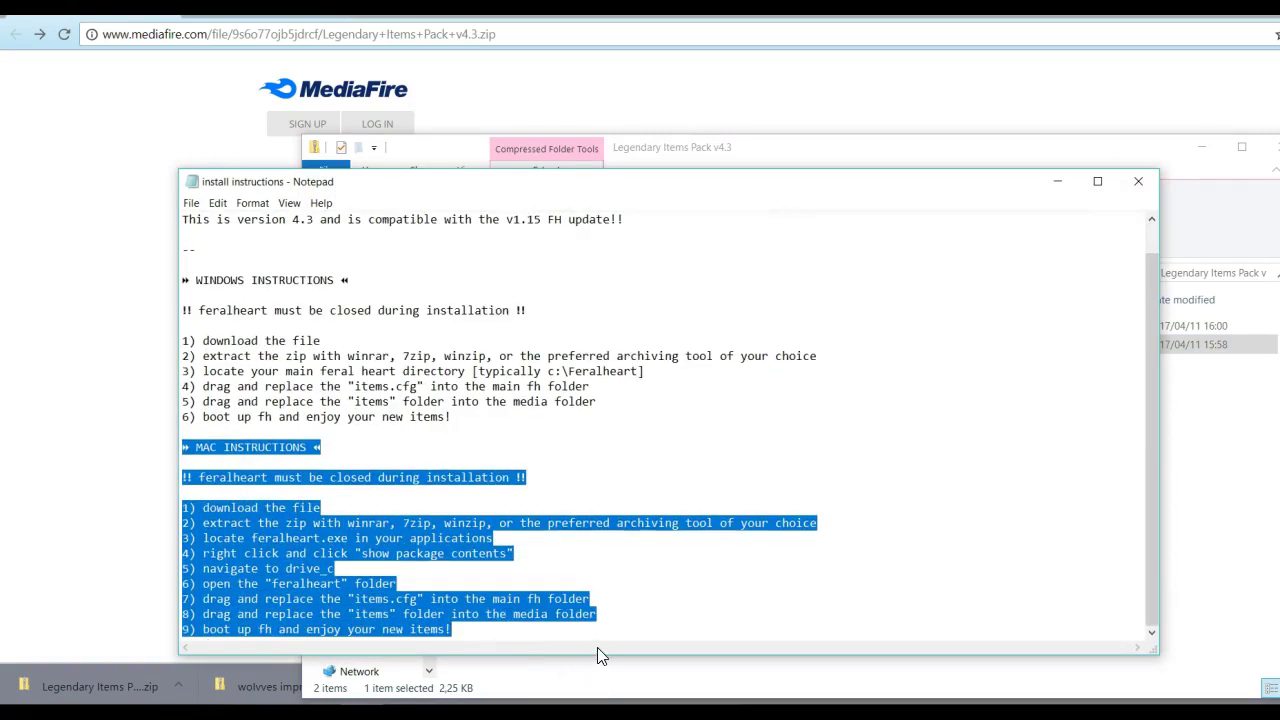
{"action": "key", "text": "Delete"}
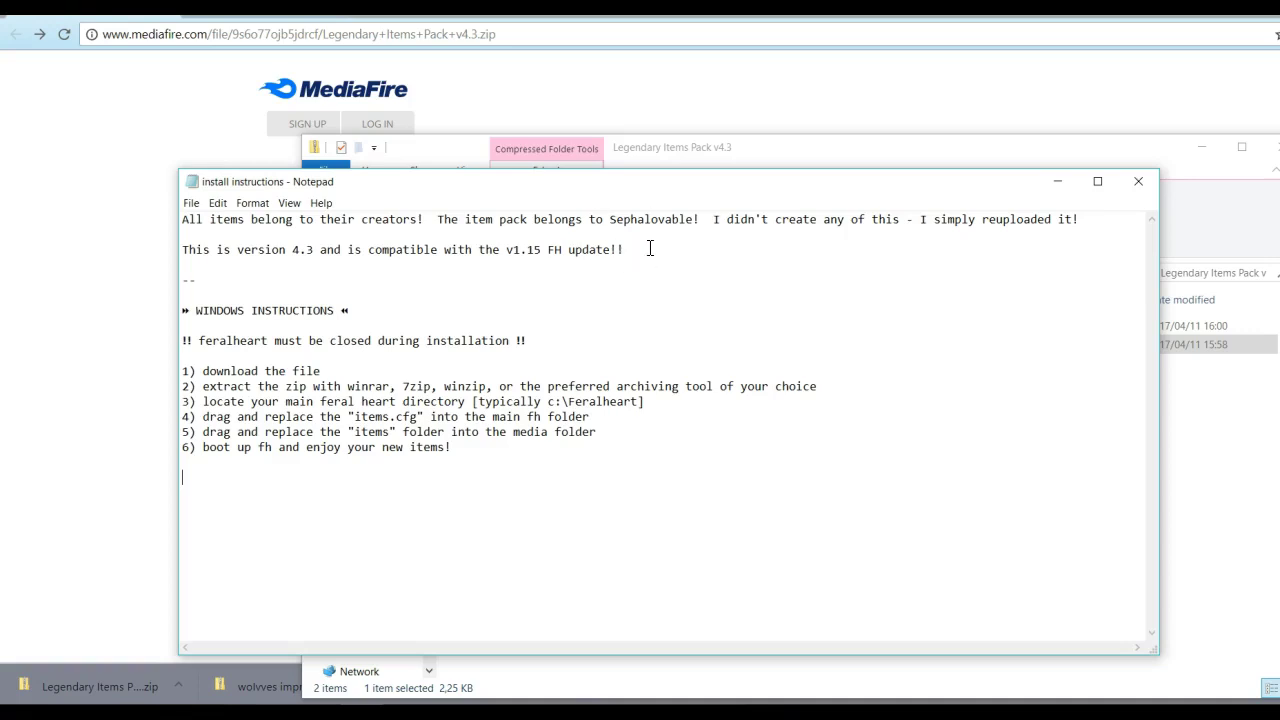
{"action": "left_click_drag", "start_coordinate": [624, 249], "coordinate": [184, 218]}
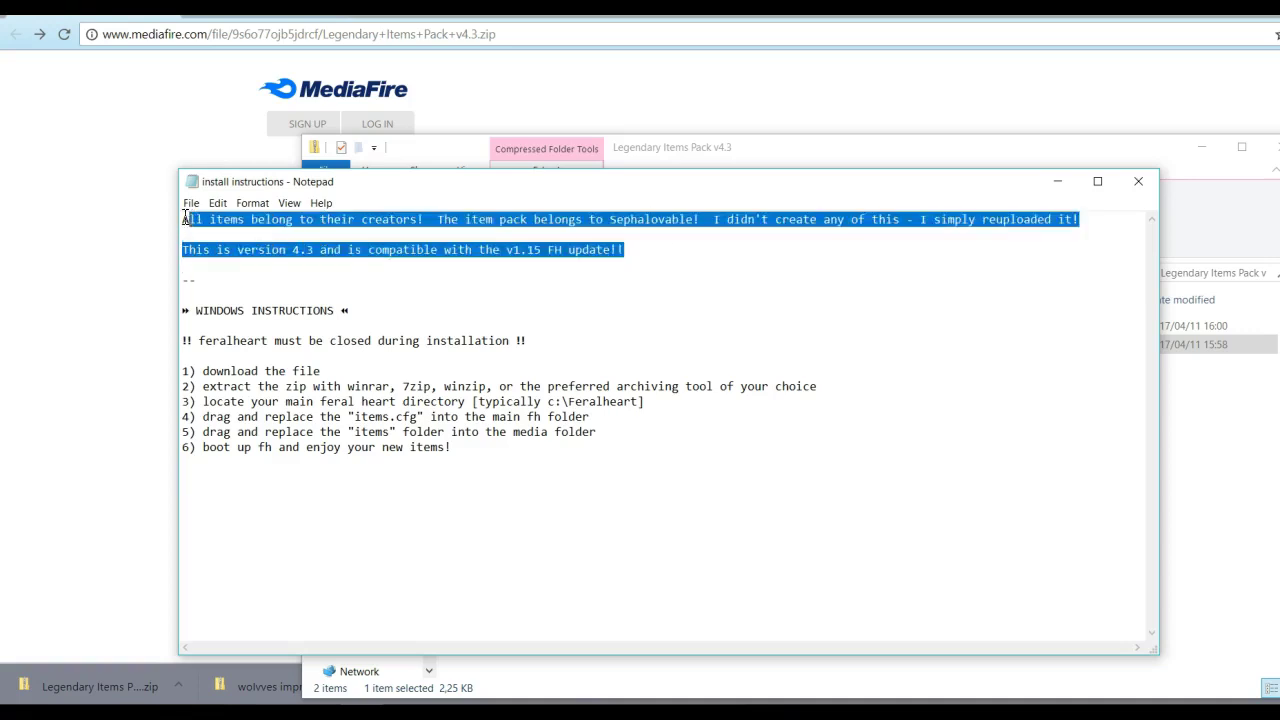
{"action": "key", "text": "BackSpace"}
{"action": "left_click", "coordinate": [212, 250]}
{"action": "key", "text": "BackSpace"}
{"action": "key", "text": "BackSpace"}
{"action": "key", "text": "BackSpace"}
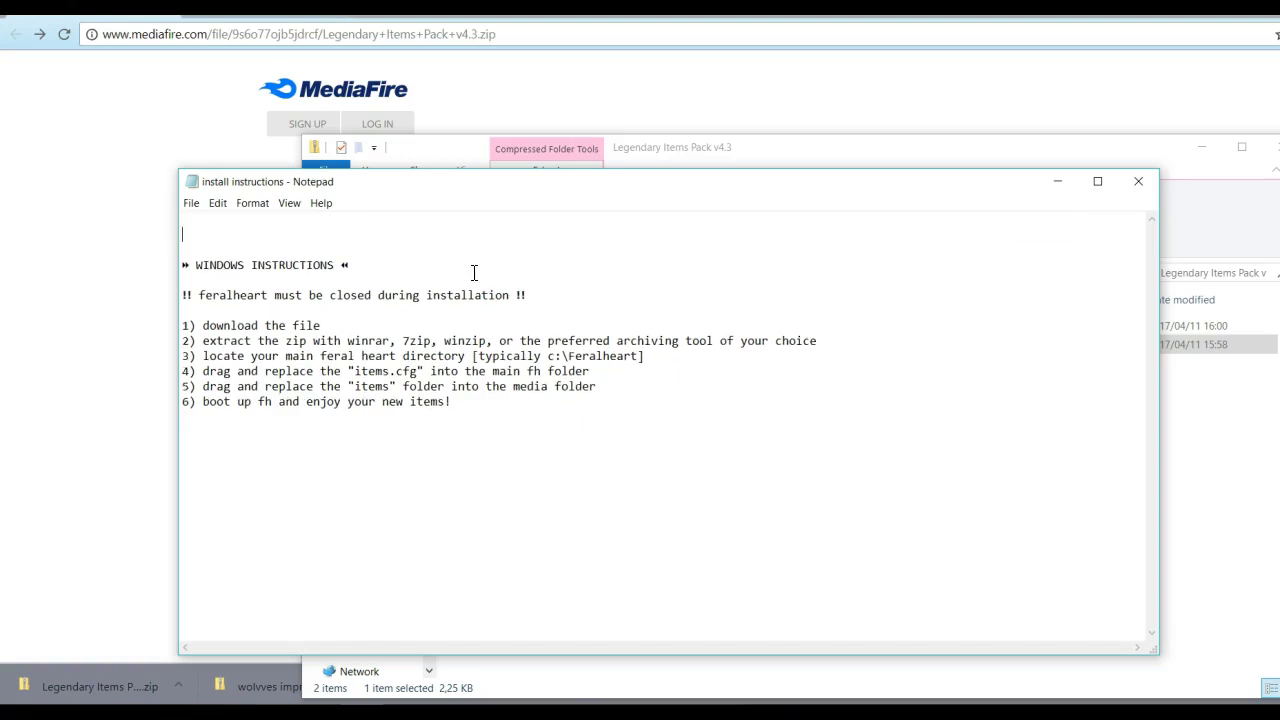
Delete step 1 (download the file) and step 2 (extraction).
{"action": "key", "text": "BackSpace"}
{"action": "left_click_drag", "start_coordinate": [321, 310], "coordinate": [172, 307]}
{"action": "key", "text": "BackSpace"}
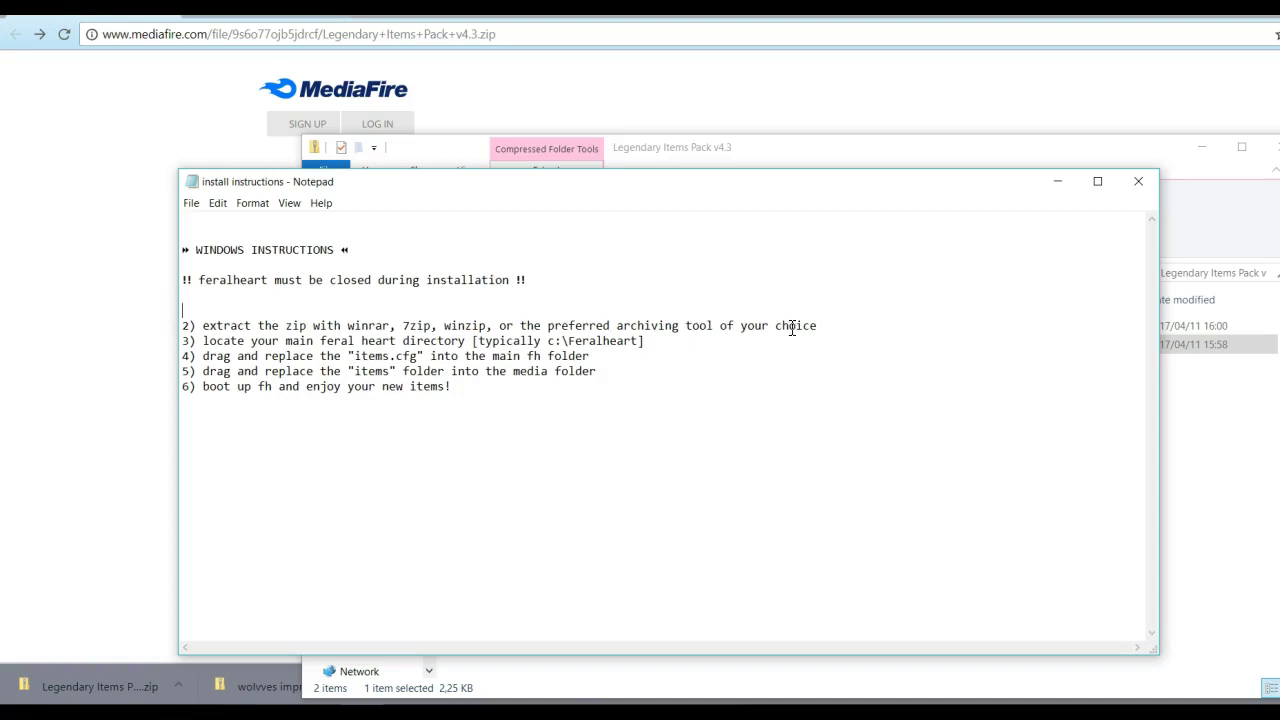
{"action": "left_click_drag", "start_coordinate": [834, 318], "coordinate": [185, 318]}
Reword step 3 to 'locate your main feral heart file' without the path hint, then minimize Notepad.
{"action": "key", "text": "BackSpace"}
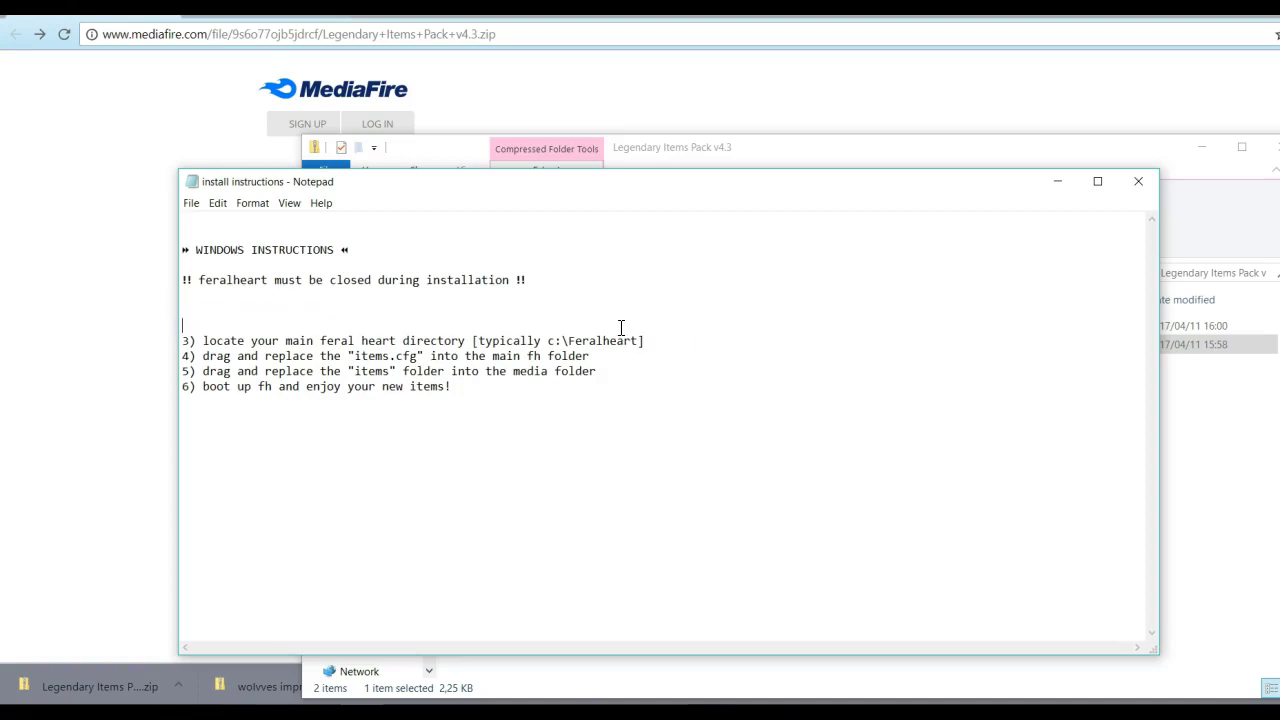
{"action": "left_click_drag", "start_coordinate": [670, 338], "coordinate": [215, 322]}
{"action": "left_click", "coordinate": [820, 337]}
{"action": "left_click", "coordinate": [473, 341]}
{"action": "key", "text": "BackSpace"}
{"action": "key", "text": "BackSpace"}
{"action": "key", "text": "BackSpace"}
{"action": "key", "text": "BackSpace"}
{"action": "key", "text": "BackSpace"}
{"action": "key", "text": "BackSpace"}
{"action": "key", "text": "BackSpace"}
{"action": "key", "text": "BackSpace"}
{"action": "key", "text": "BackSpace"}
{"action": "type", "text": "file"}
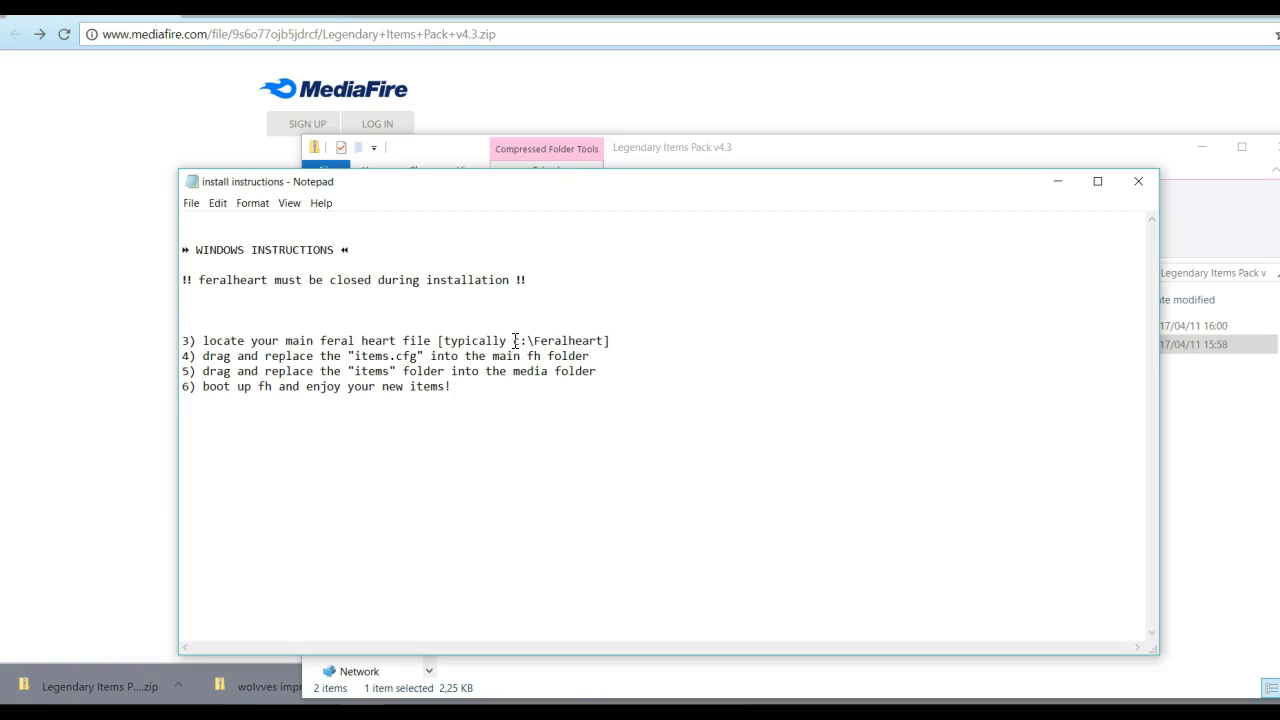
{"action": "left_click_drag", "start_coordinate": [632, 339], "coordinate": [440, 340]}
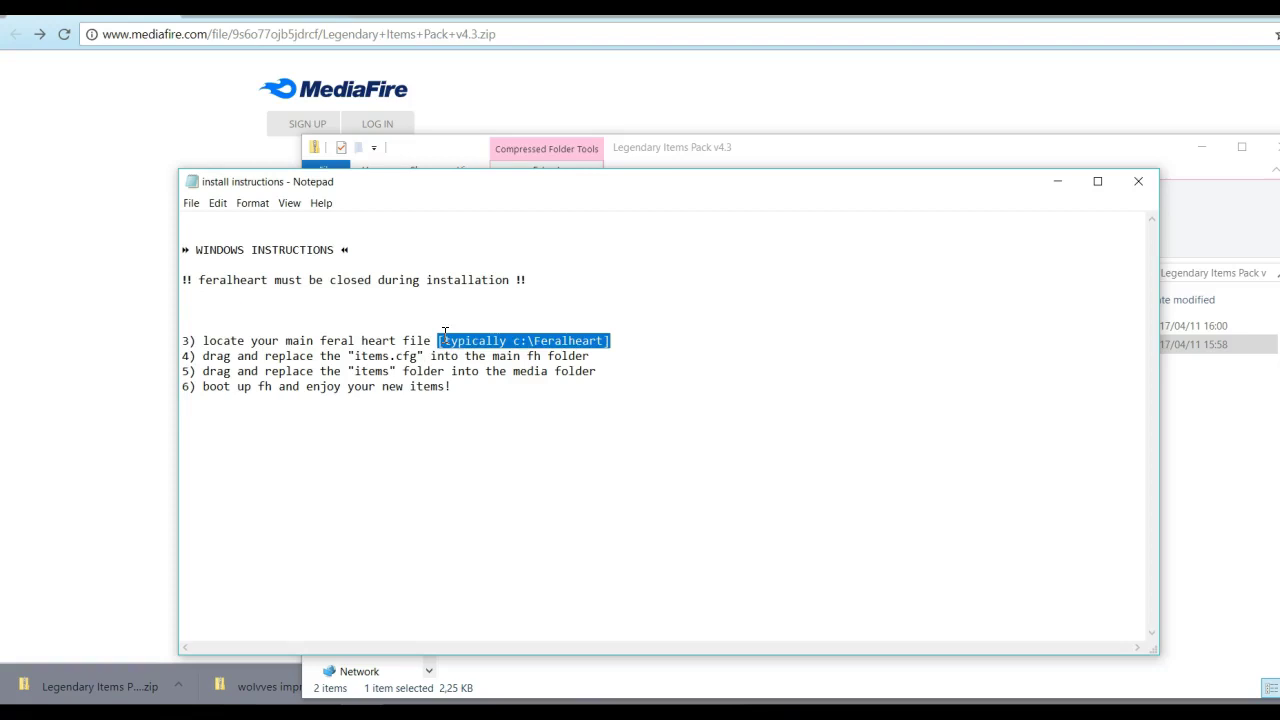
{"action": "key", "text": "BackSpace"}
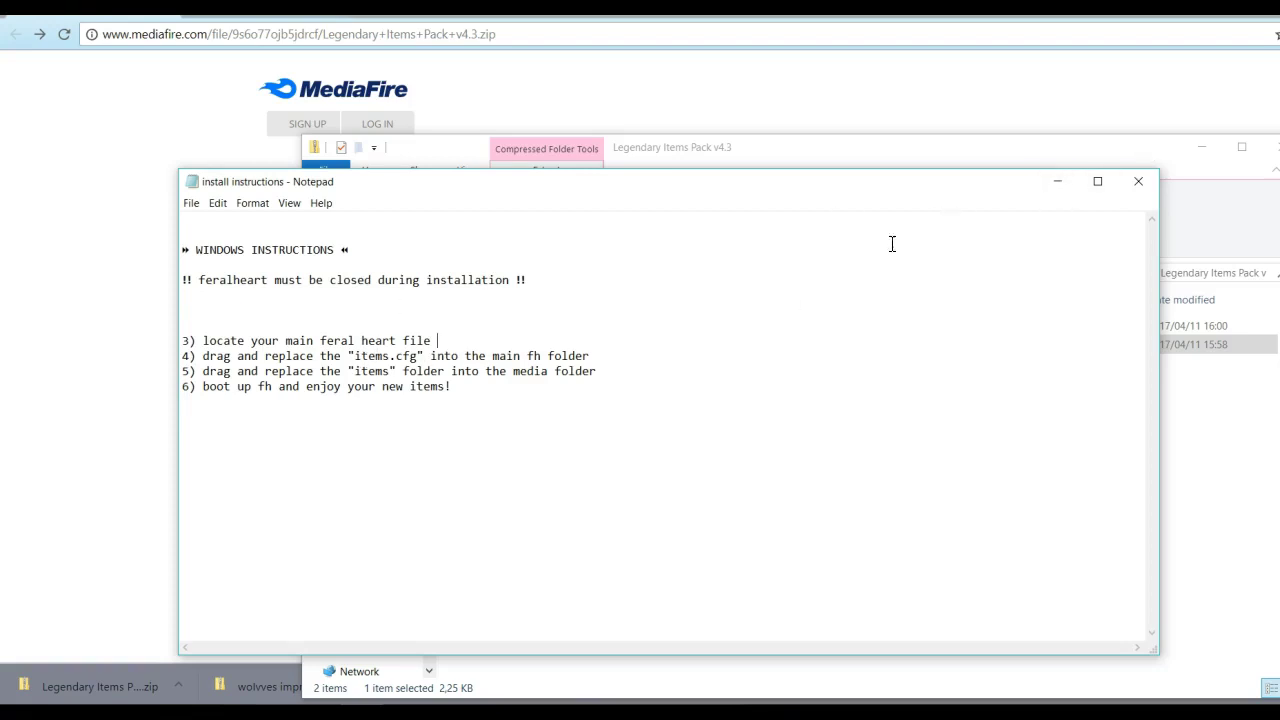
{"action": "left_click", "coordinate": [1058, 185]}
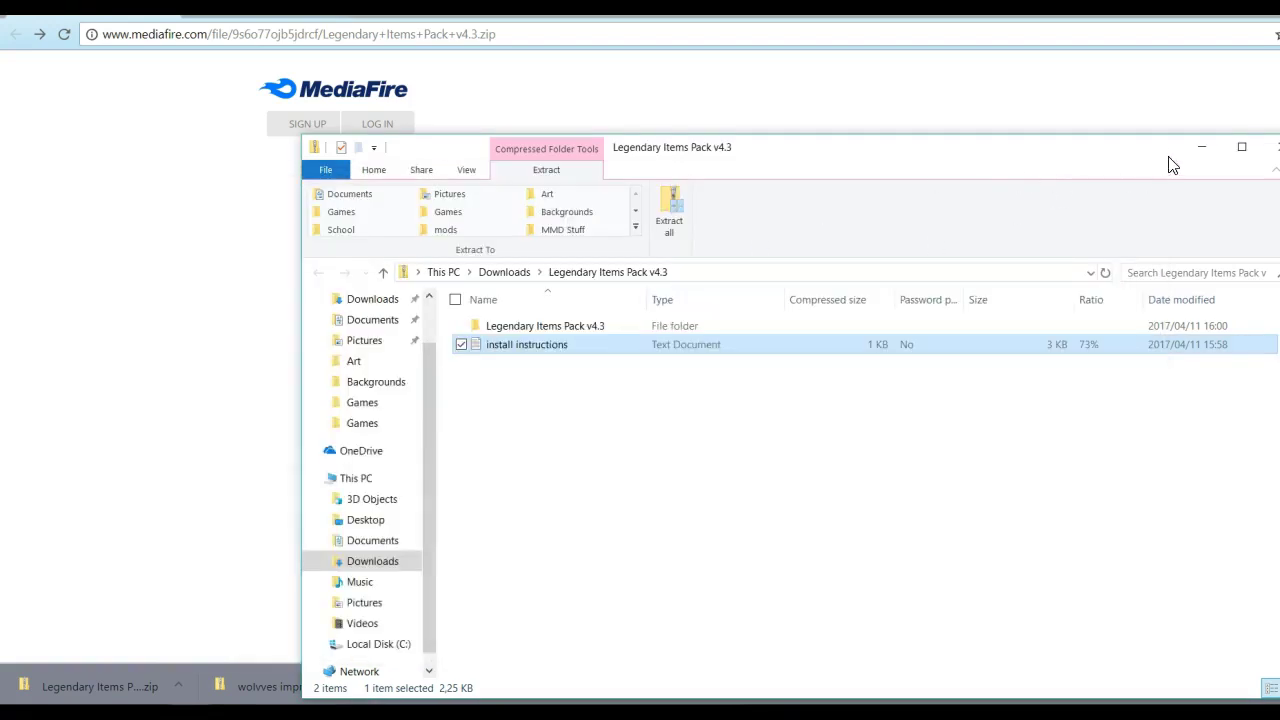
Minimize the zip and browser windows and restore the This PC window.
{"action": "left_click", "coordinate": [1201, 147]}
{"action": "left_click", "coordinate": [1228, 8]}
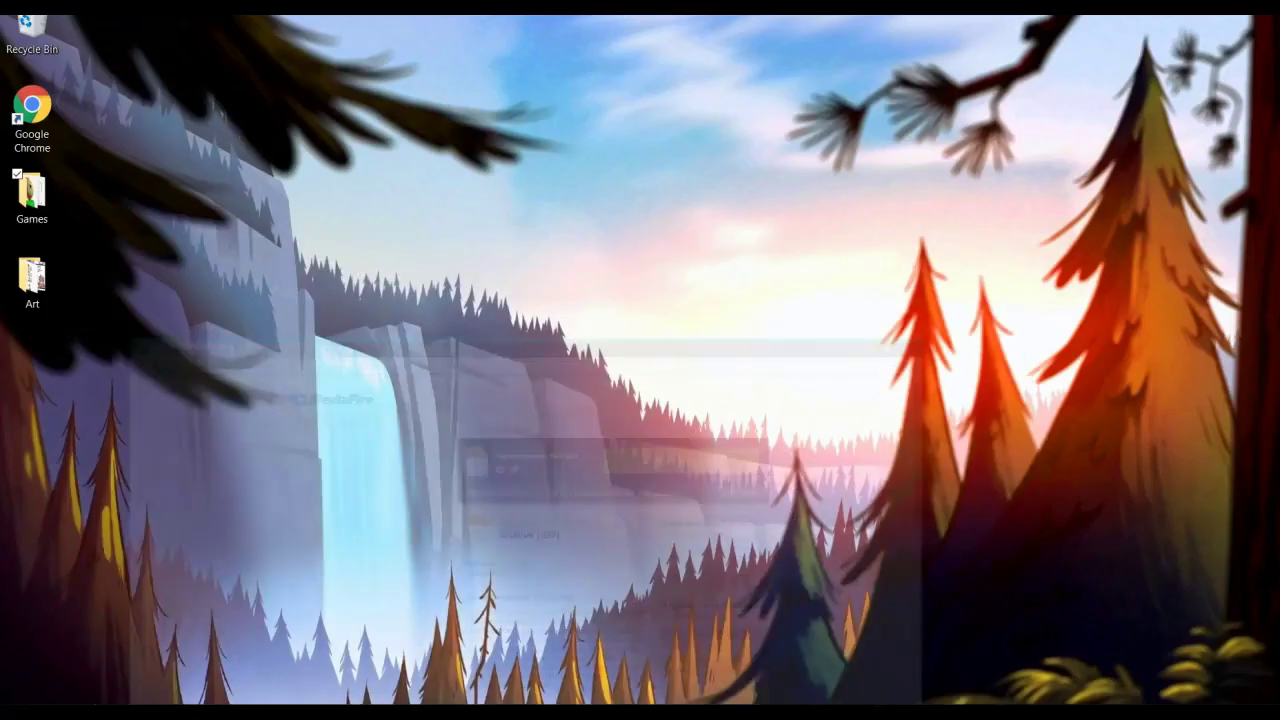
{"action": "mouse_move", "coordinate": [200, 710]}
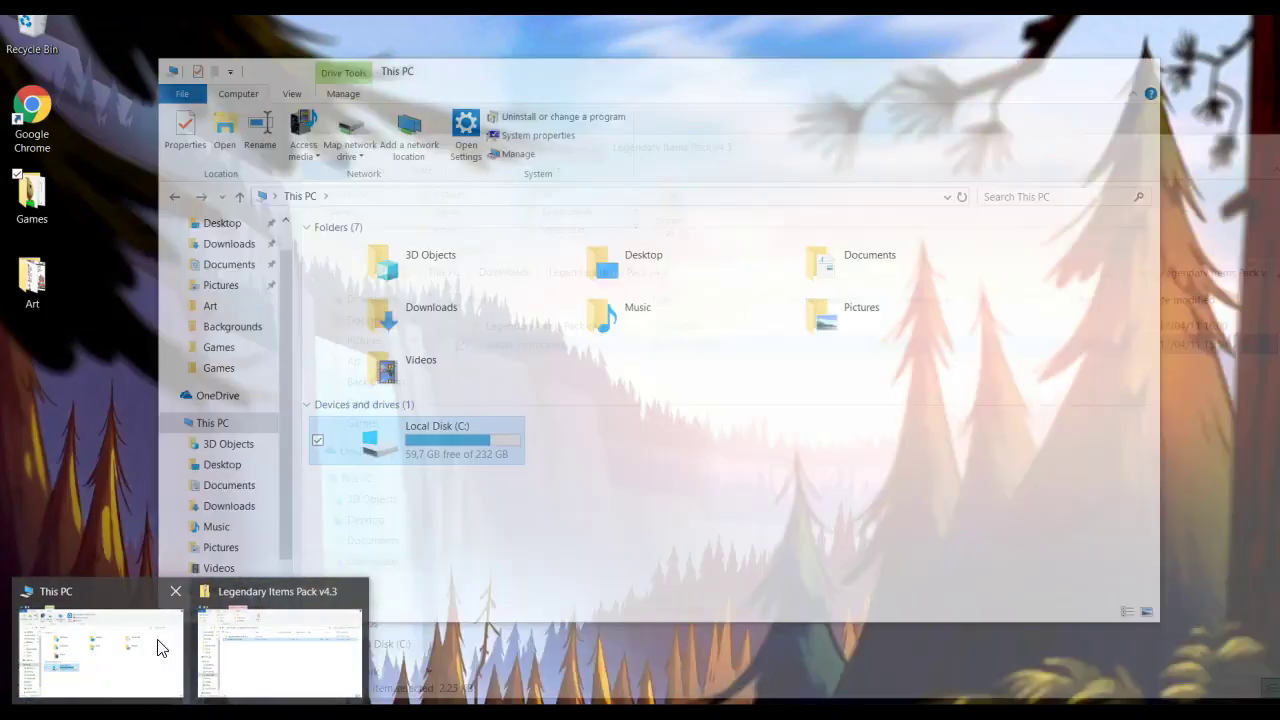
{"action": "left_click", "coordinate": [160, 650]}
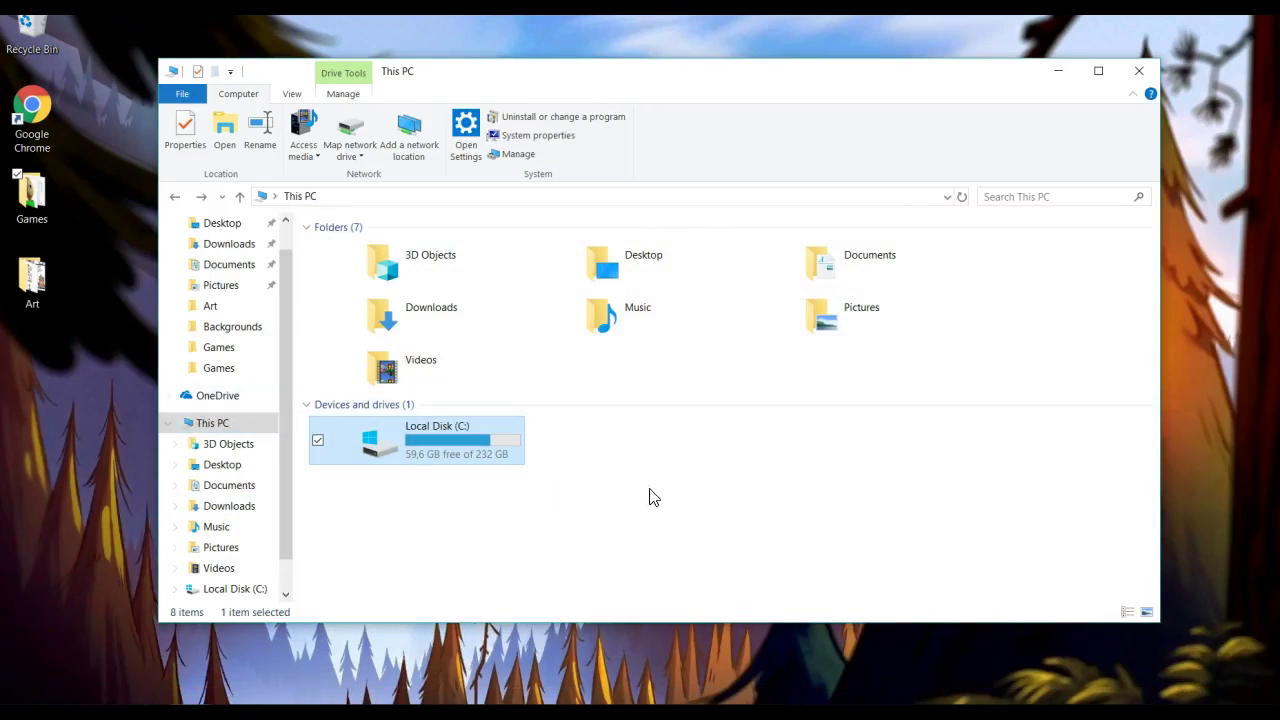
Go into Local Disk (C:) and open the FeralHeart folder.
{"action": "left_click", "coordinate": [1034, 197]}
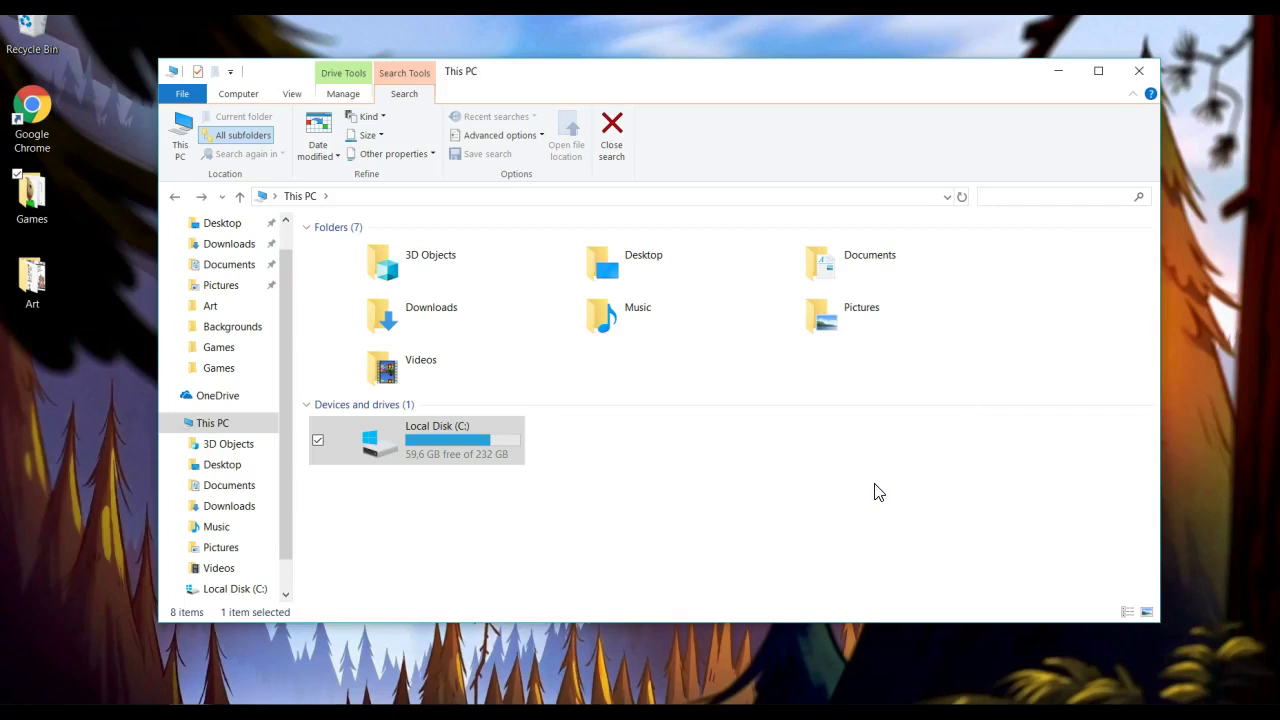
{"action": "type", "text": "fer"}
{"action": "key", "text": "BackSpace"}
{"action": "key", "text": "BackSpace"}
{"action": "key", "text": "BackSpace"}
{"action": "double_click", "coordinate": [462, 440]}
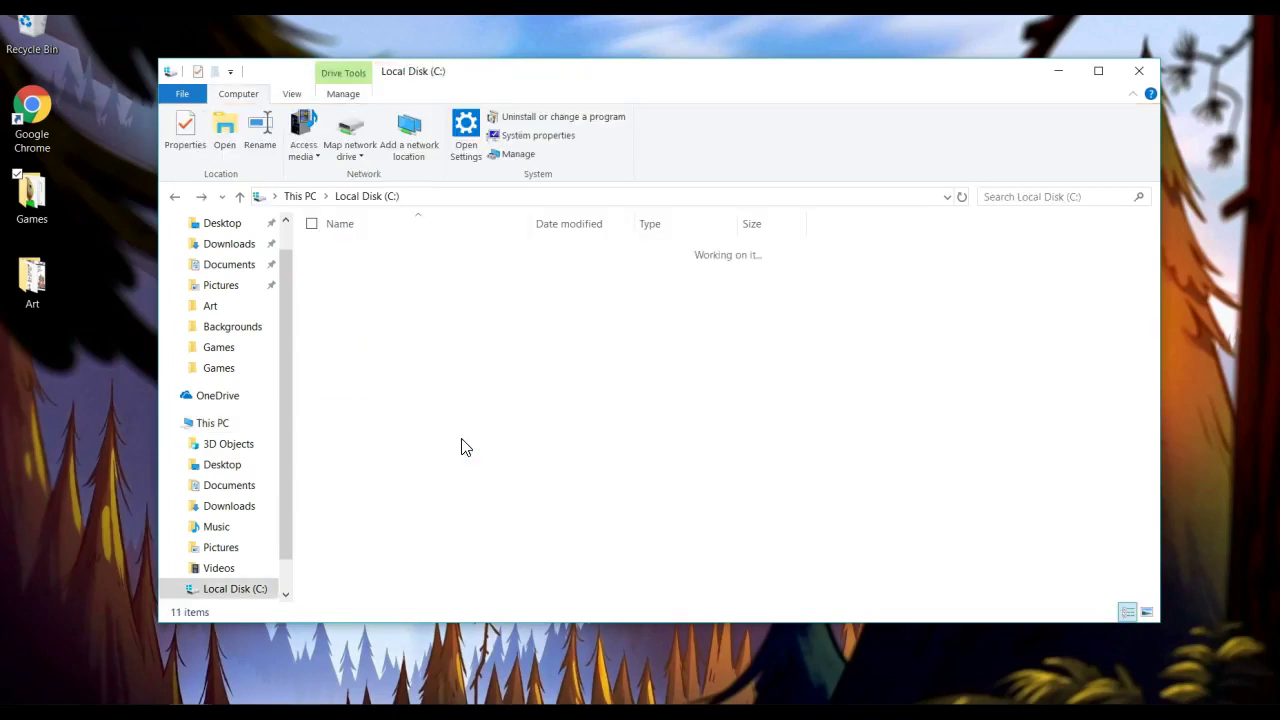
{"action": "double_click", "coordinate": [443, 252]}
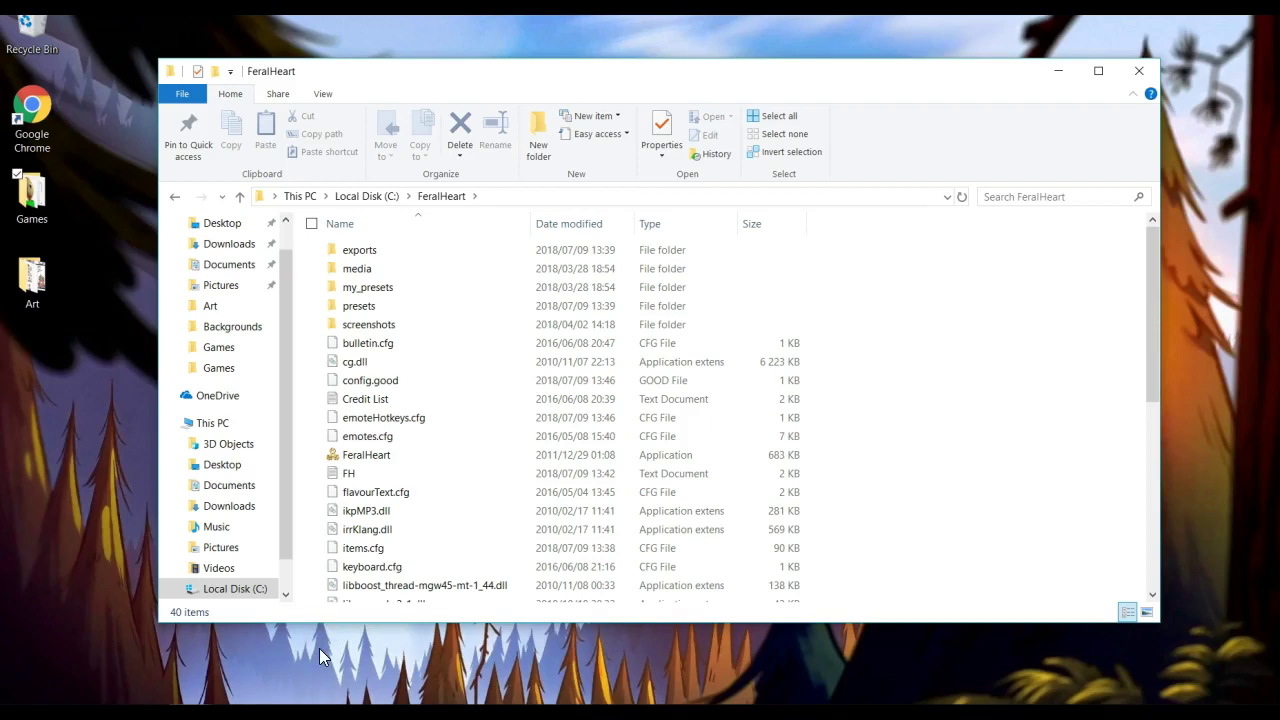
Delete the '3) locate your main feral heart file' line from the instructions.
{"action": "key", "text": "alt+Tab"}
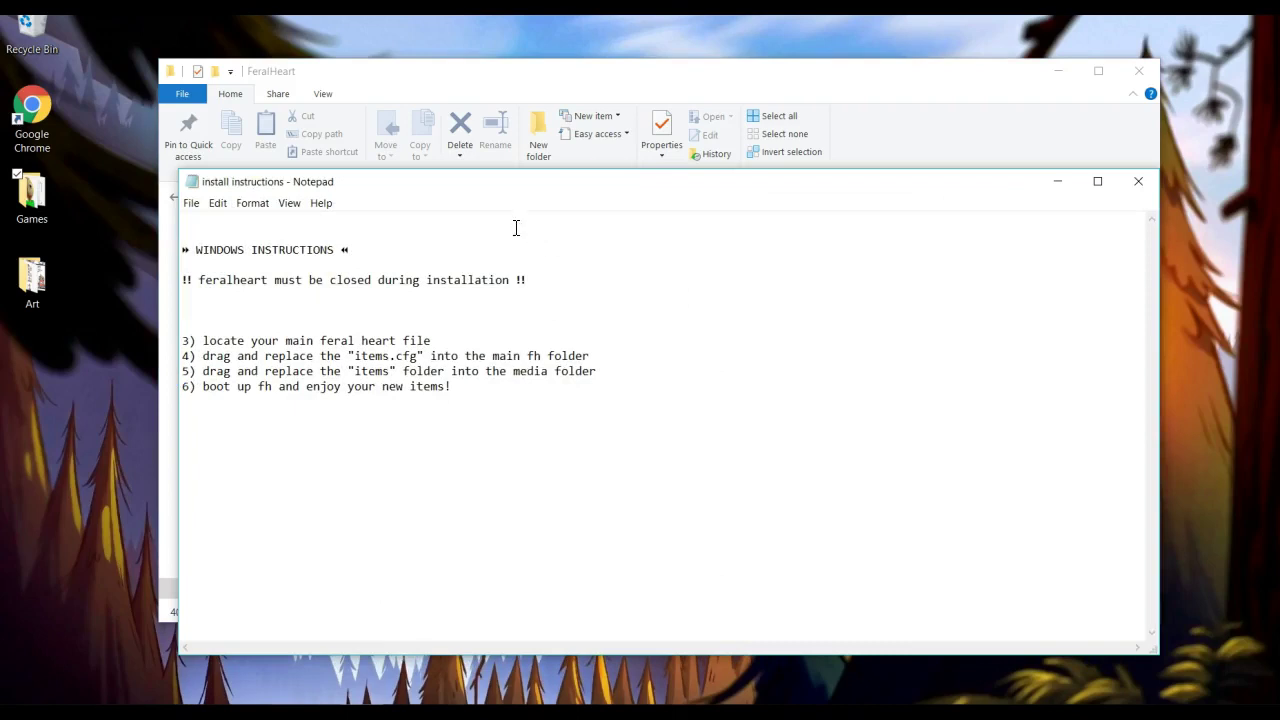
{"action": "left_click_drag", "start_coordinate": [434, 185], "coordinate": [492, 129]}
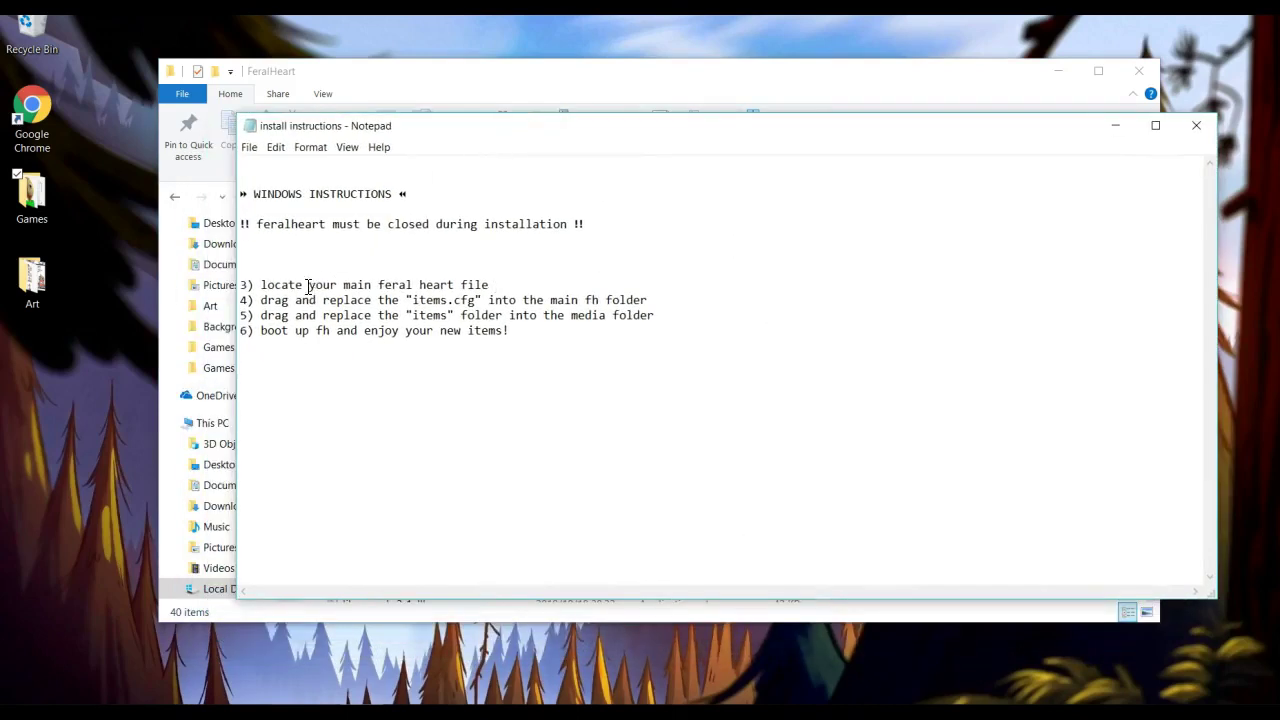
{"action": "left_click_drag", "start_coordinate": [506, 285], "coordinate": [240, 285]}
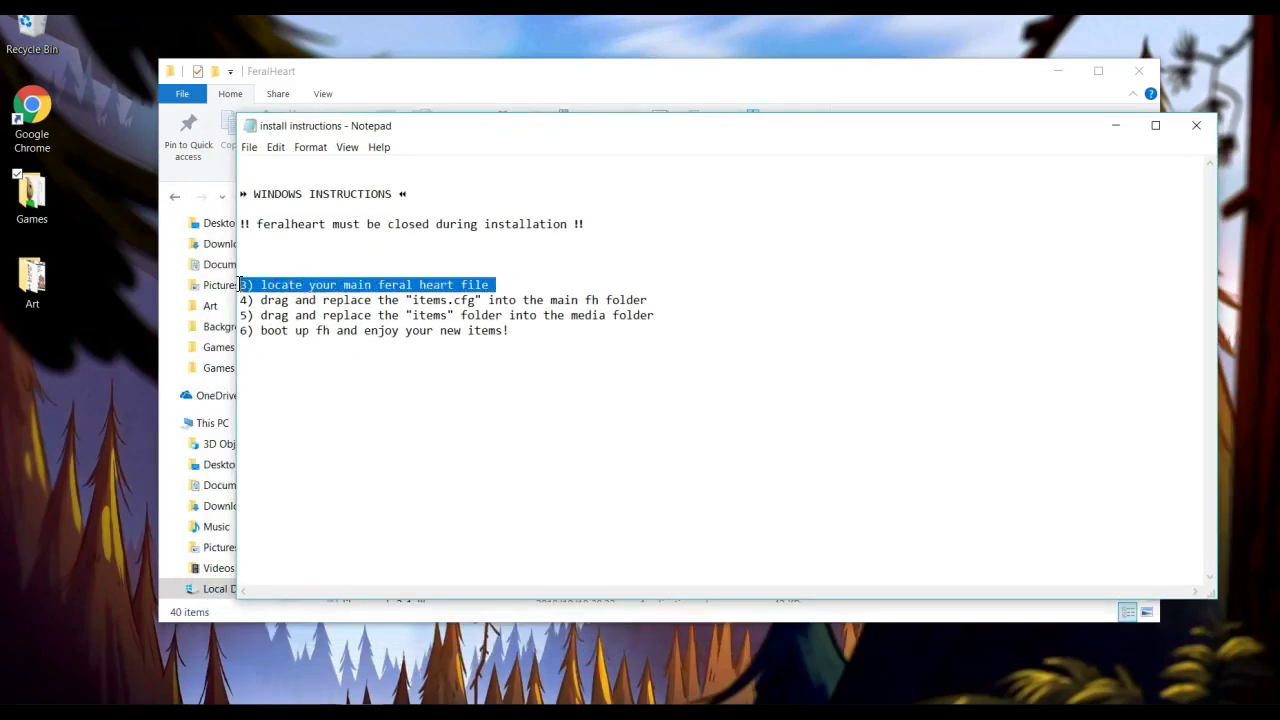
{"action": "key", "text": "Delete"}
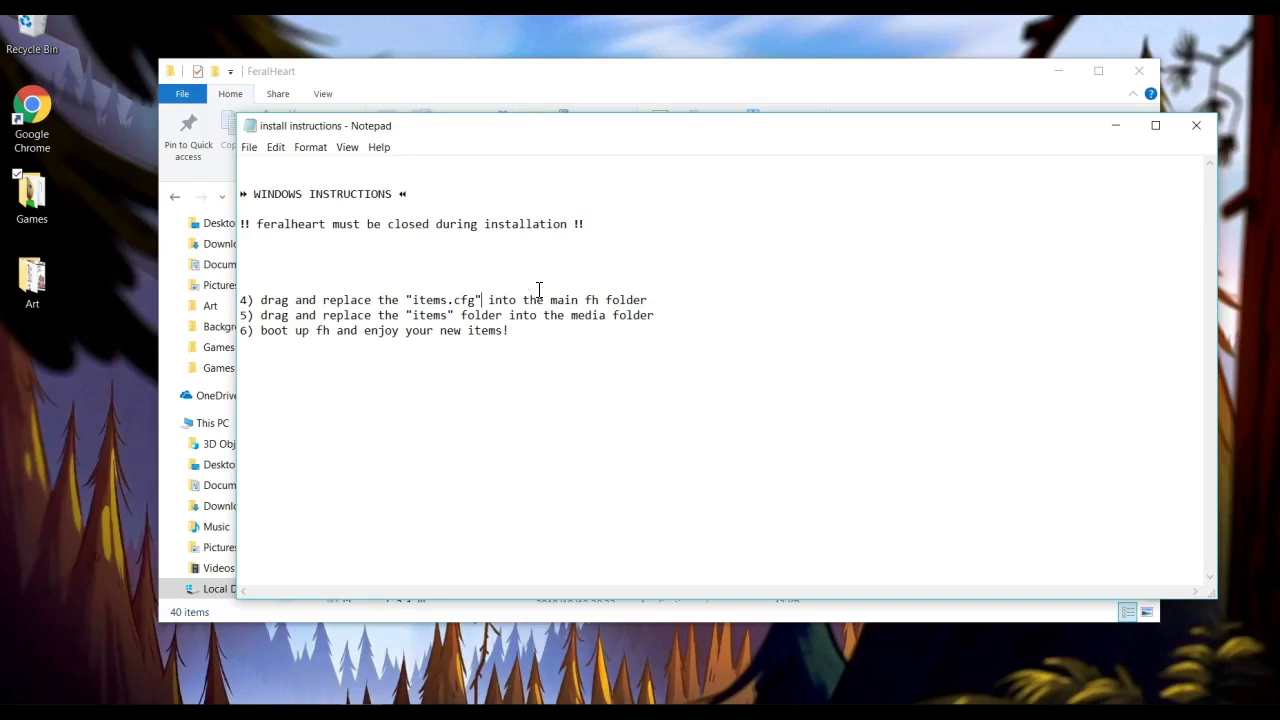
{"action": "left_click_drag", "start_coordinate": [746, 134], "coordinate": [846, 176]}
Snap the inner Legendary Items Pack v4.3 folder to the left half and FeralHeart to the right.
{"action": "mouse_move", "coordinate": [190, 710]}
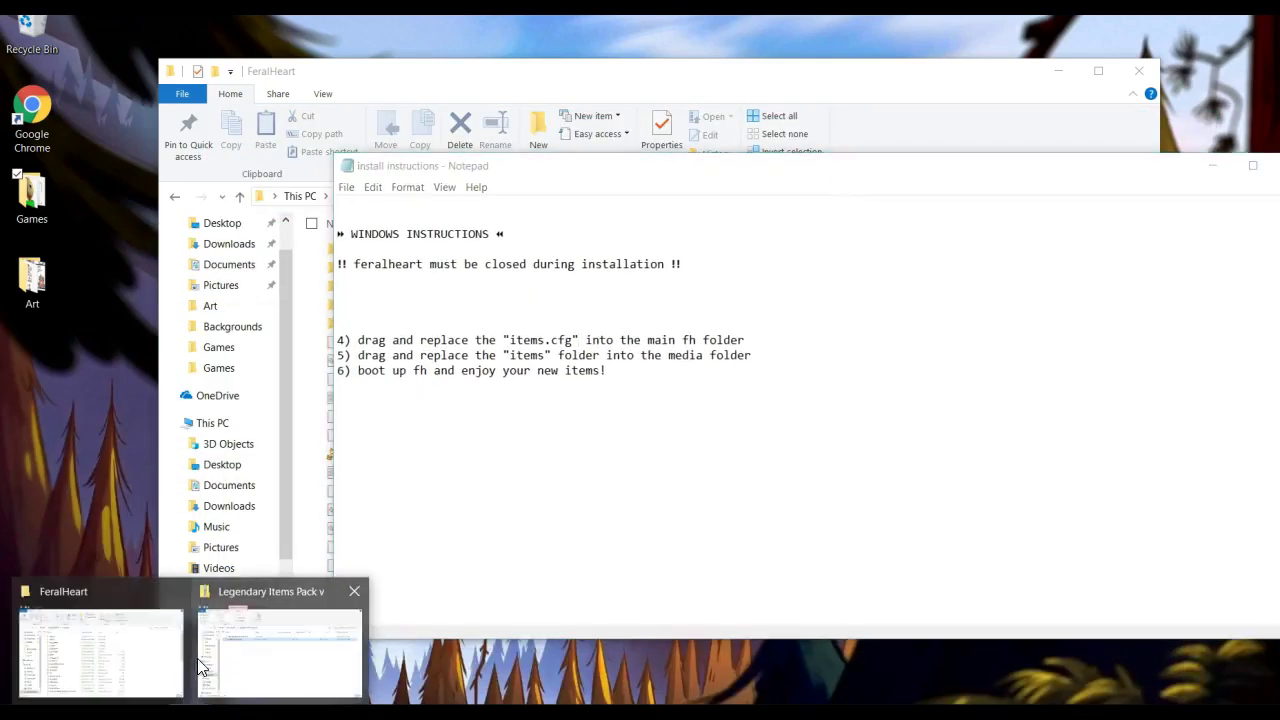
{"action": "left_click", "coordinate": [233, 652]}
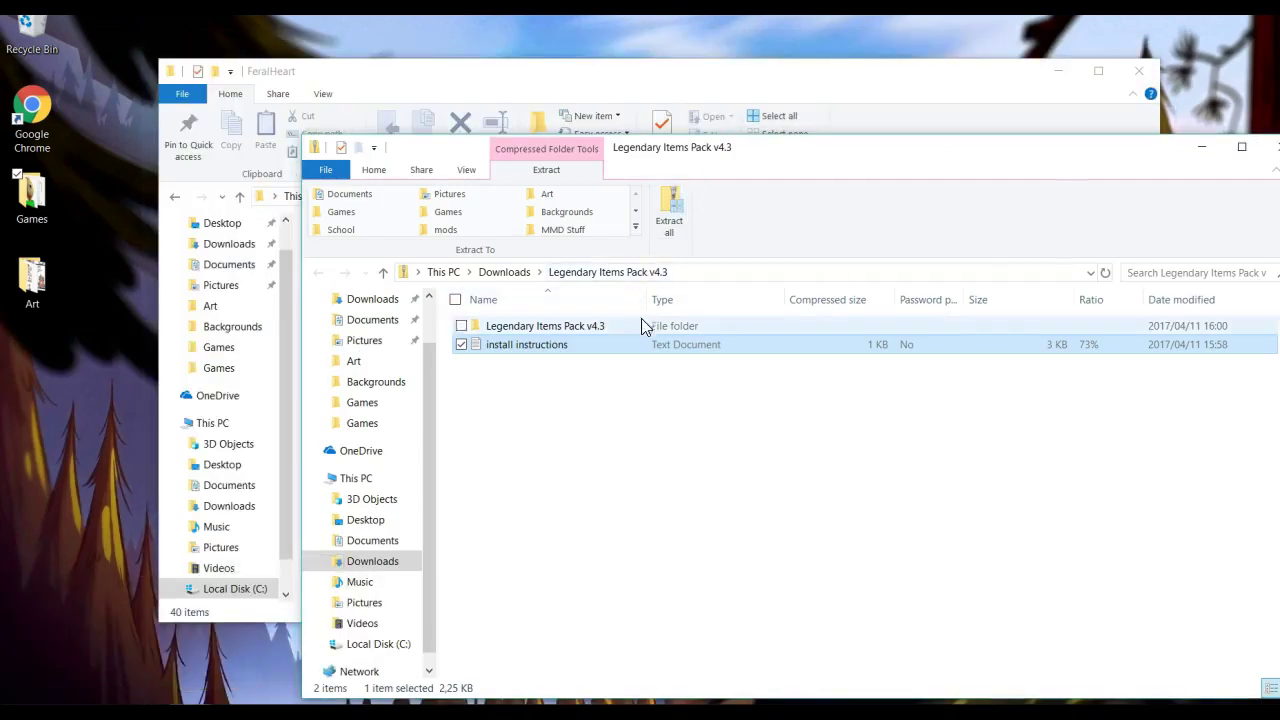
{"action": "double_click", "coordinate": [641, 326]}
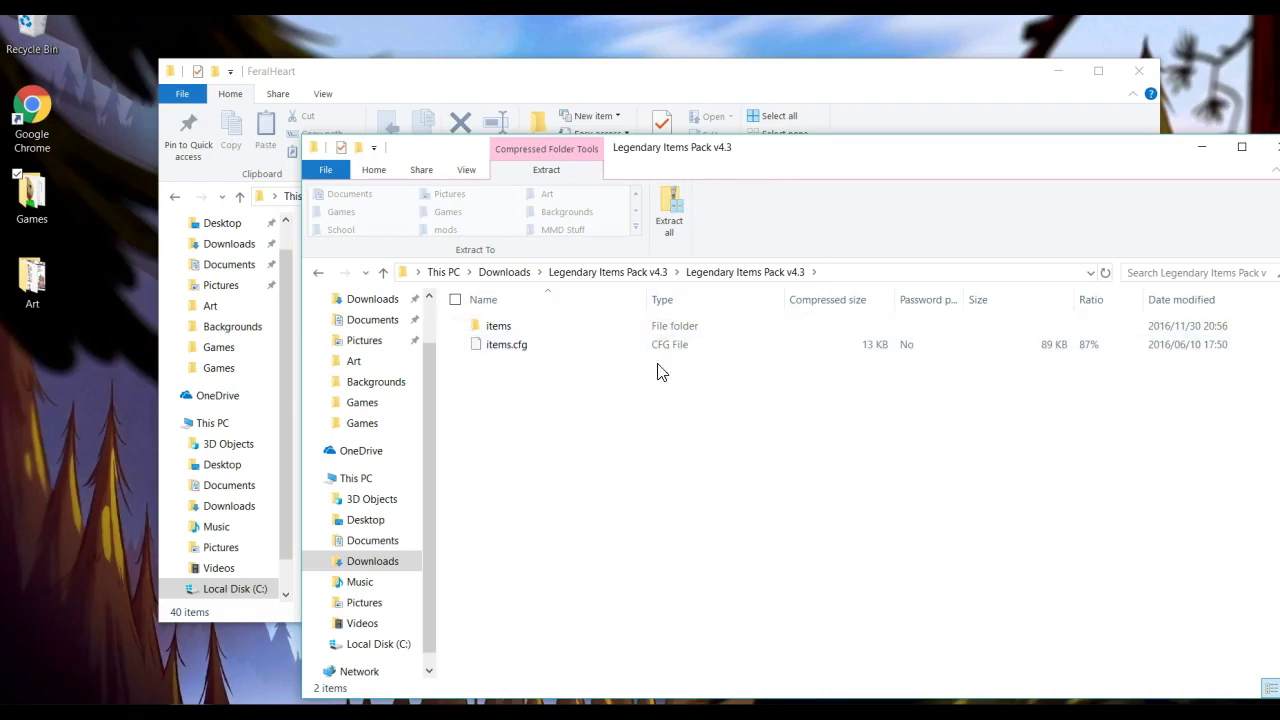
{"action": "left_click_drag", "start_coordinate": [763, 168], "coordinate": [2, 172]}
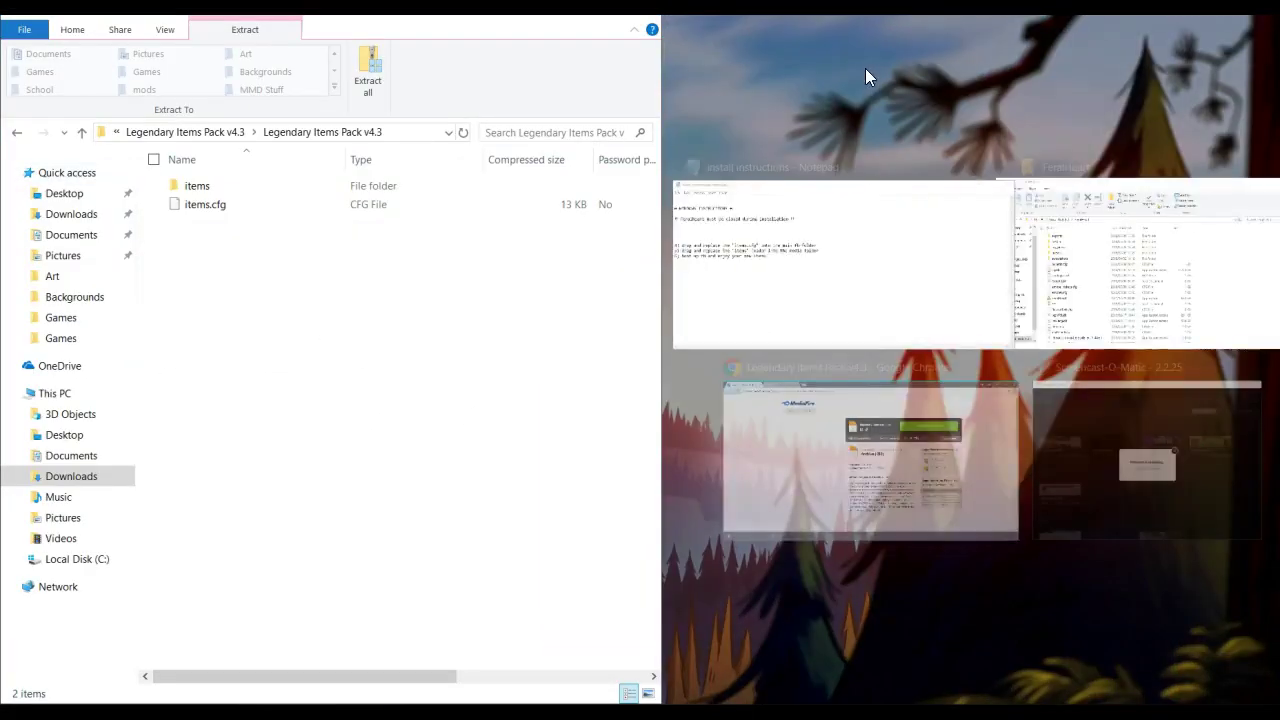
{"action": "left_click", "coordinate": [1101, 282]}
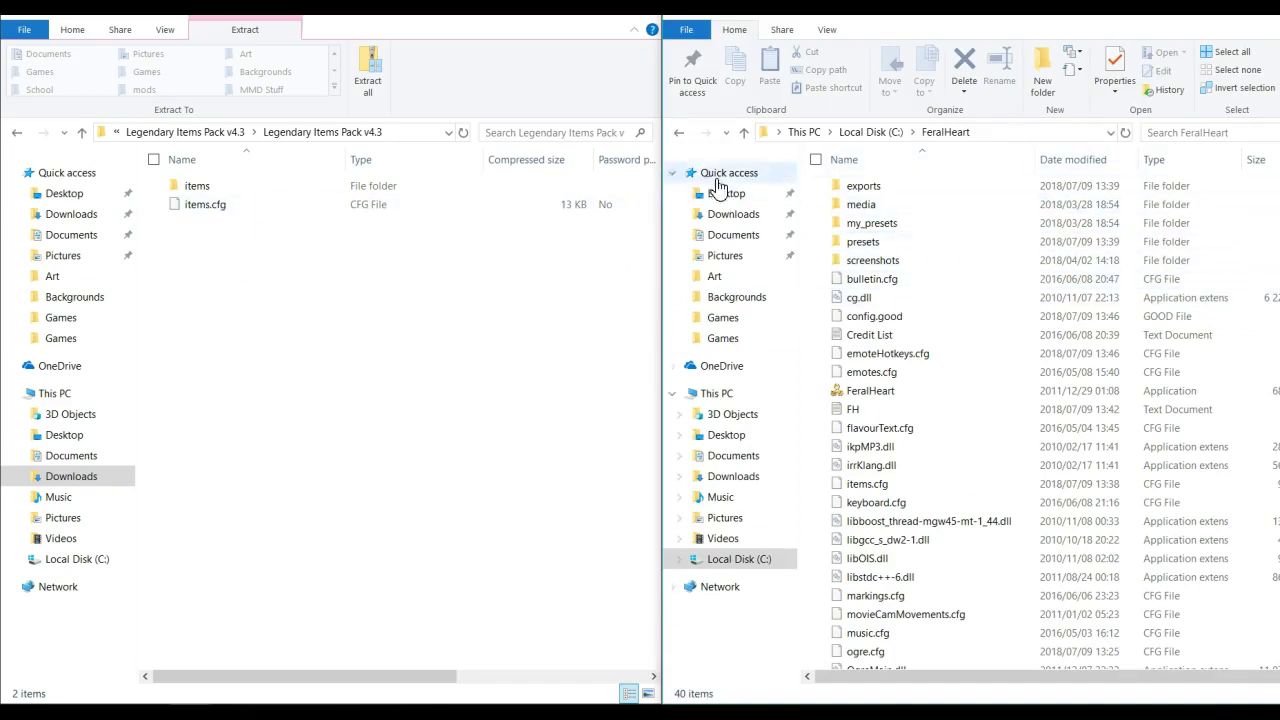
{"action": "left_click", "coordinate": [676, 136]}
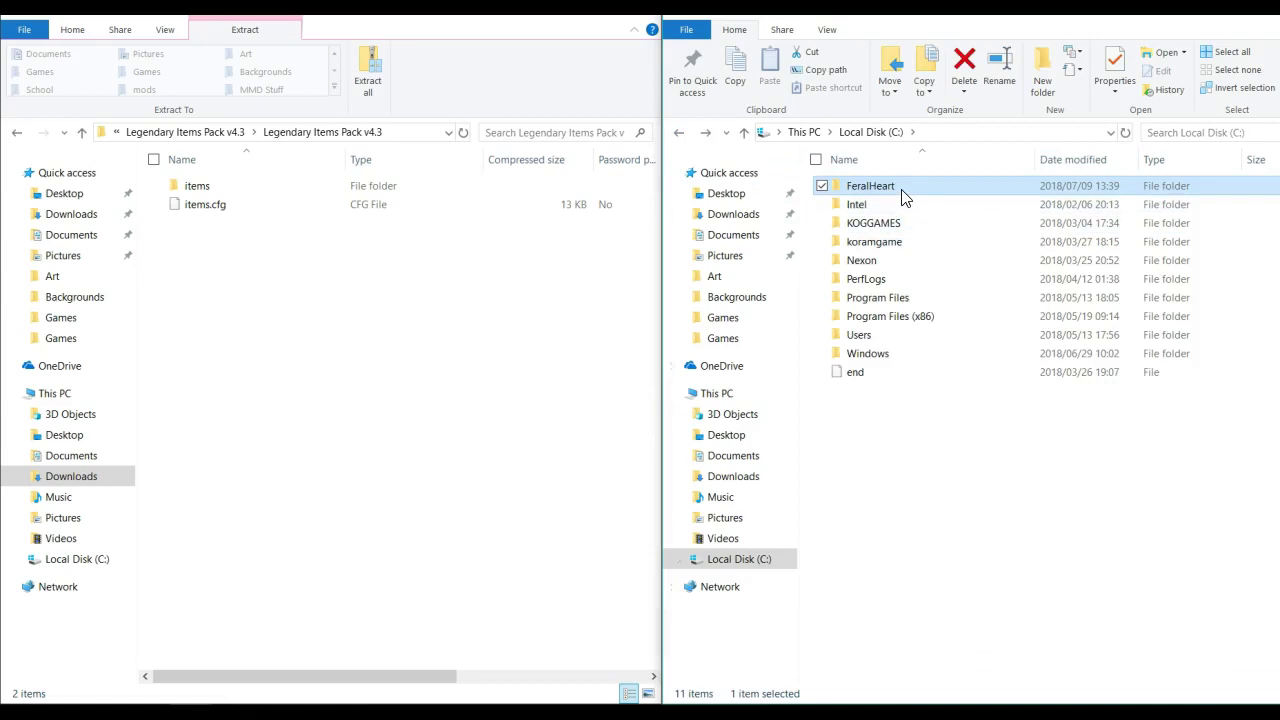
{"action": "double_click", "coordinate": [870, 186]}
Drag the pack's items.cfg into FeralHeart, replacing the existing file, then open the pack's items folder.
{"action": "left_click_drag", "start_coordinate": [208, 211], "coordinate": [1155, 168]}
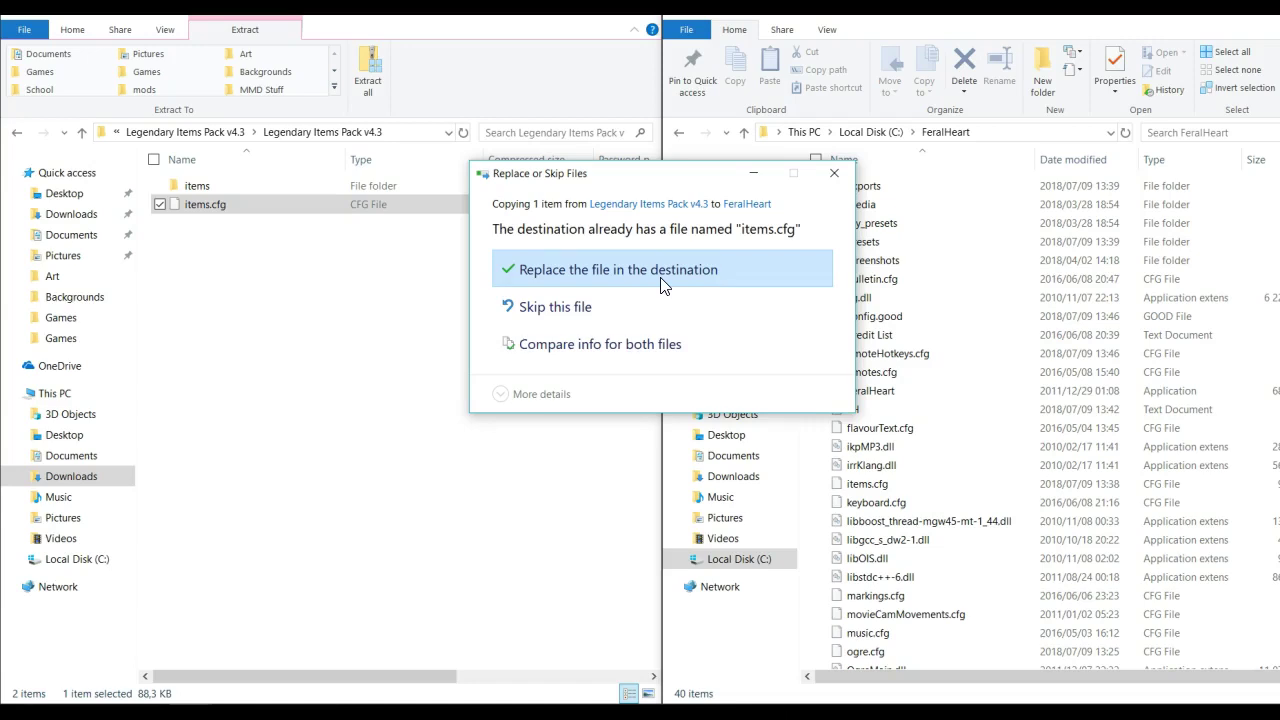
{"action": "left_click", "coordinate": [661, 280]}
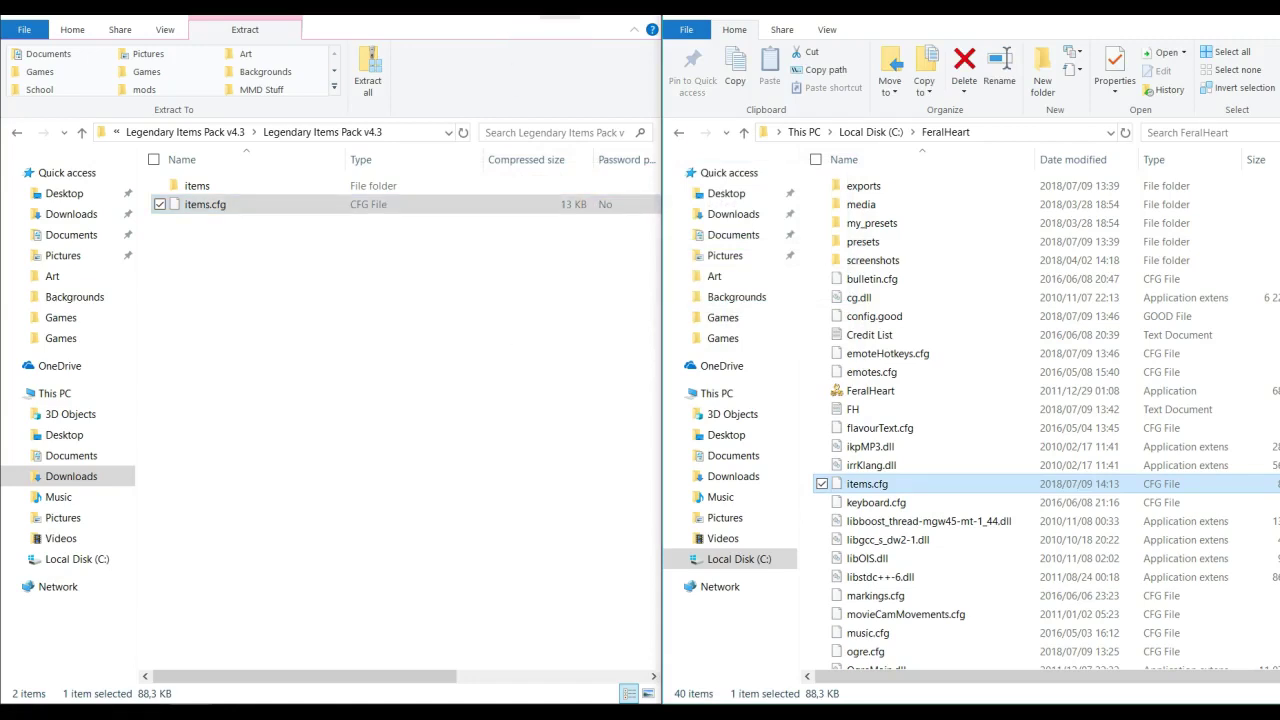
{"action": "double_click", "coordinate": [443, 190]}
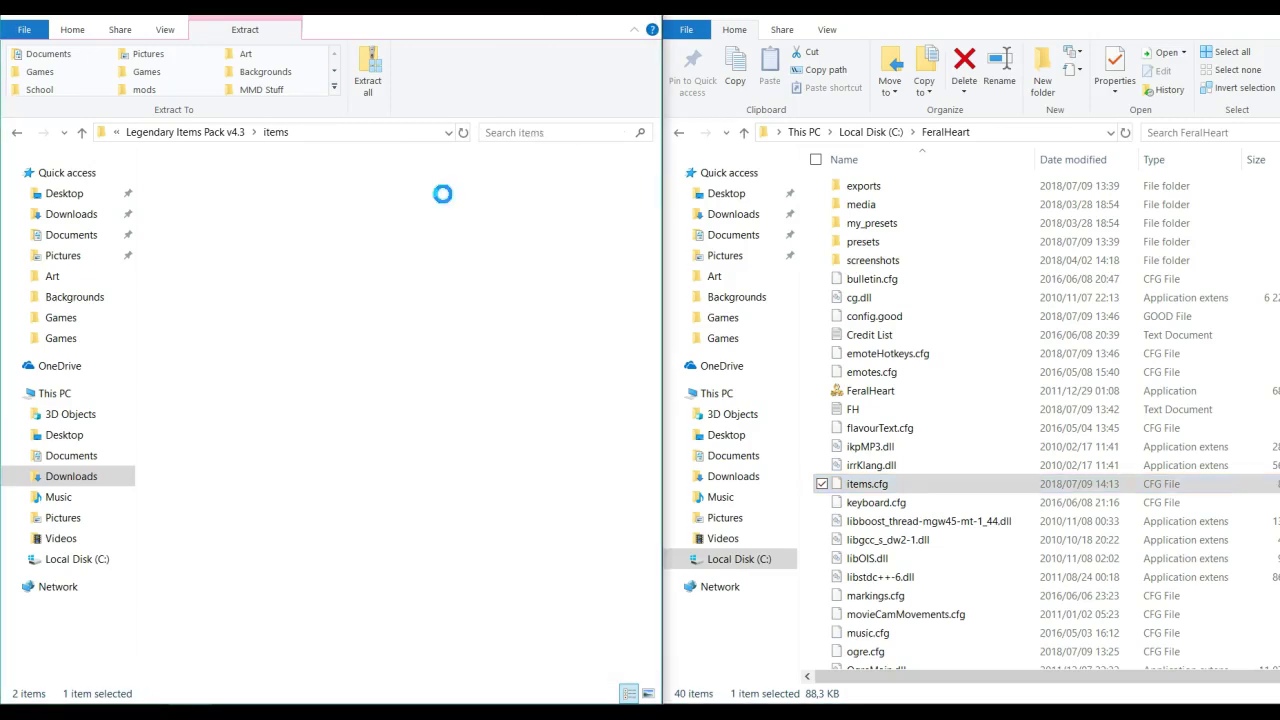